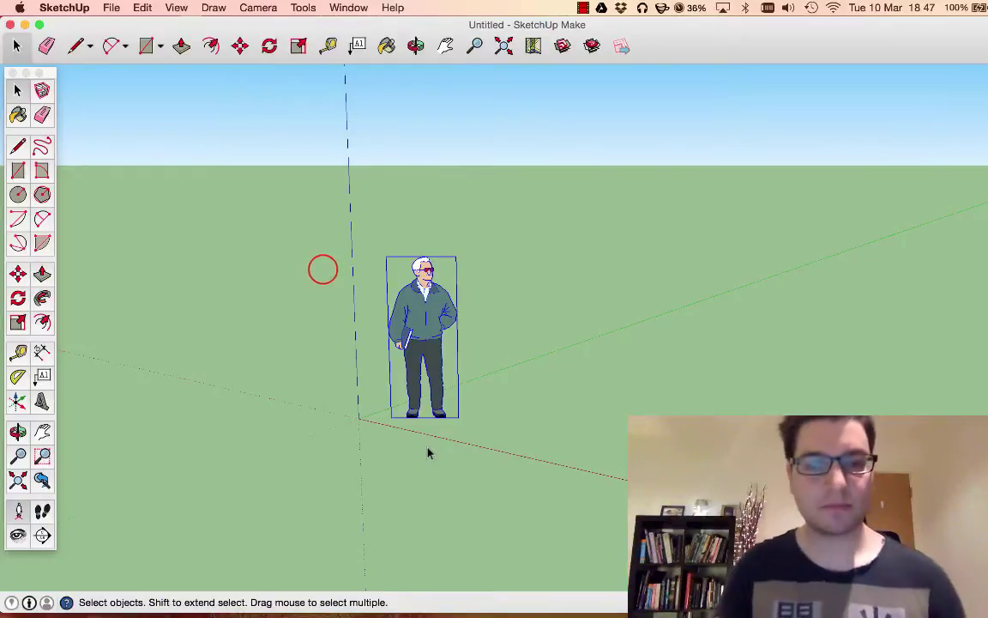
Delete the default human figure and switch the camera to the standard top view of the ground plane.
left_click_drag(322, 248, 576, 518)
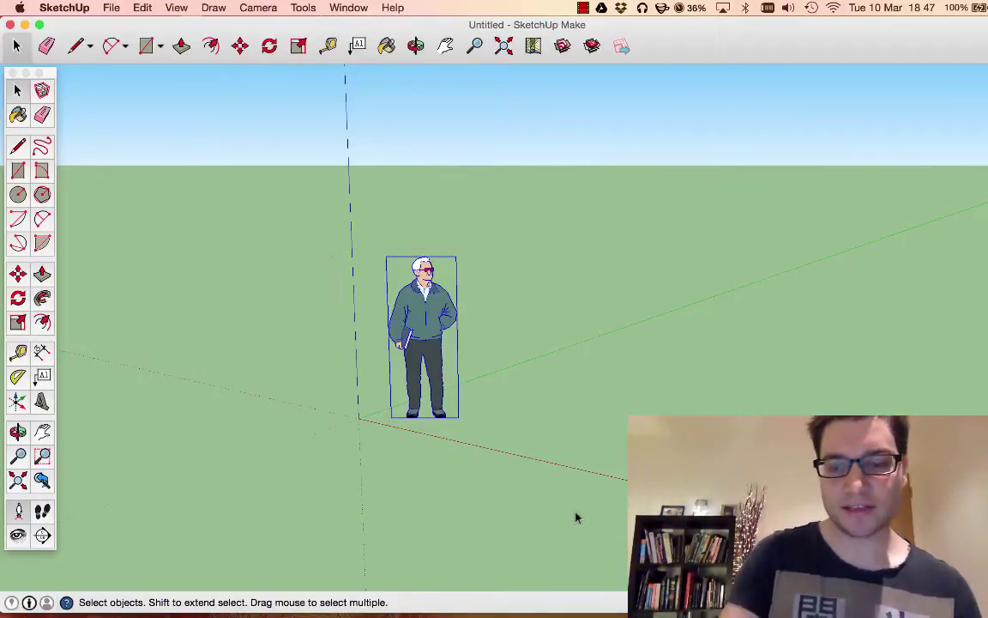
key("Delete")
left_click(258, 7)
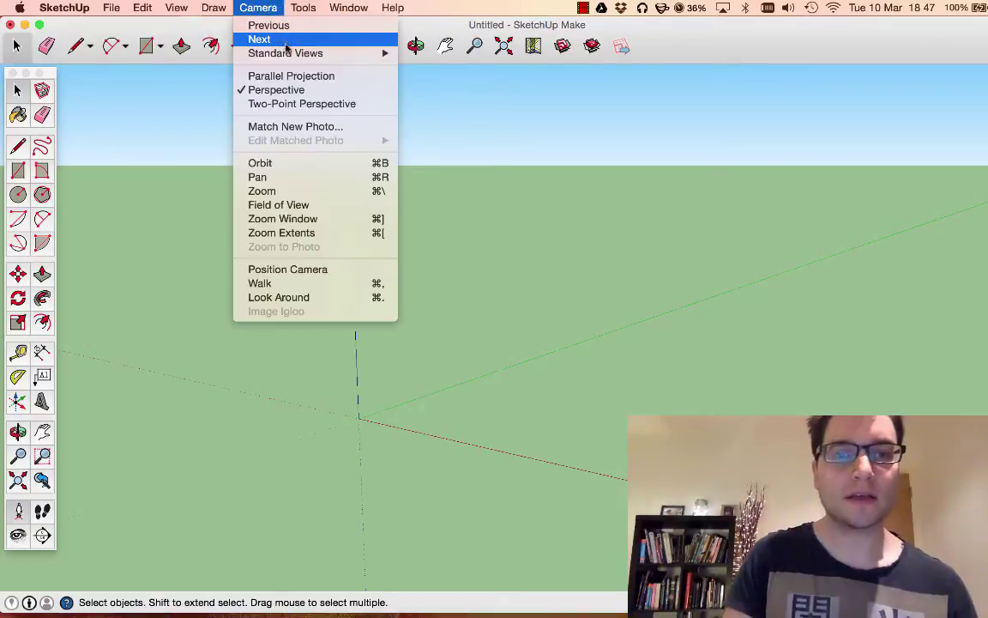
left_click(401, 54)
left_click(405, 54)
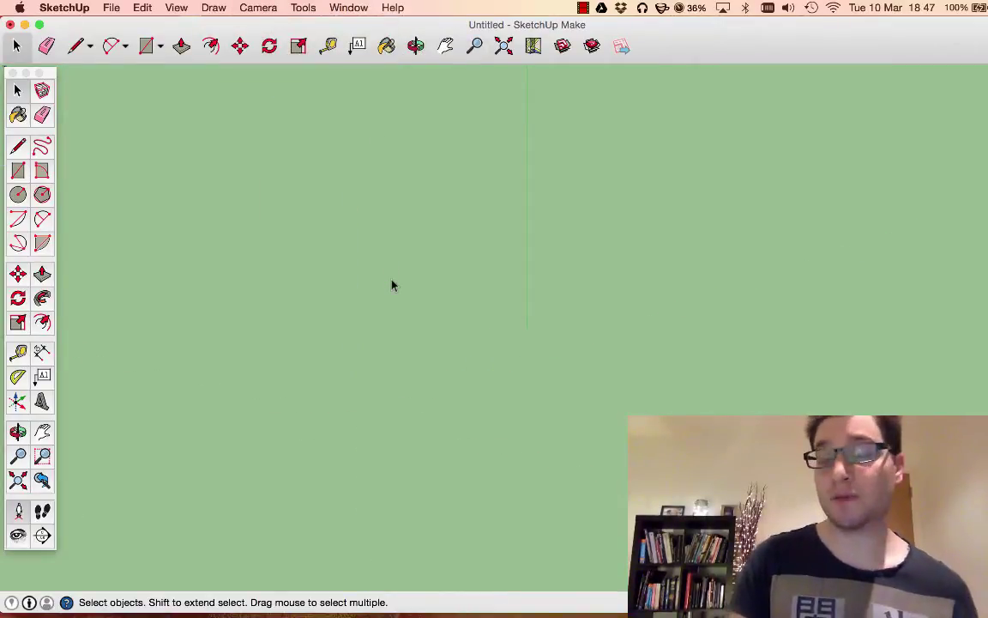
scroll(392, 286, "down", 2)
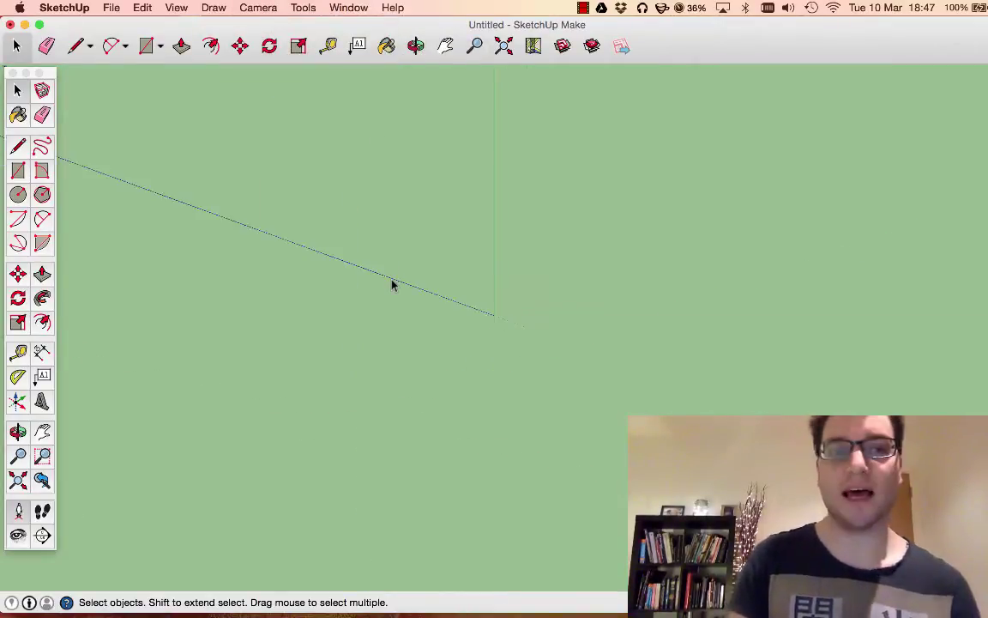
Draw a connected wall line from the origin up the green axis, across, down, back in, and out along a lower corridor.
left_click(17, 144)
left_click(493, 313)
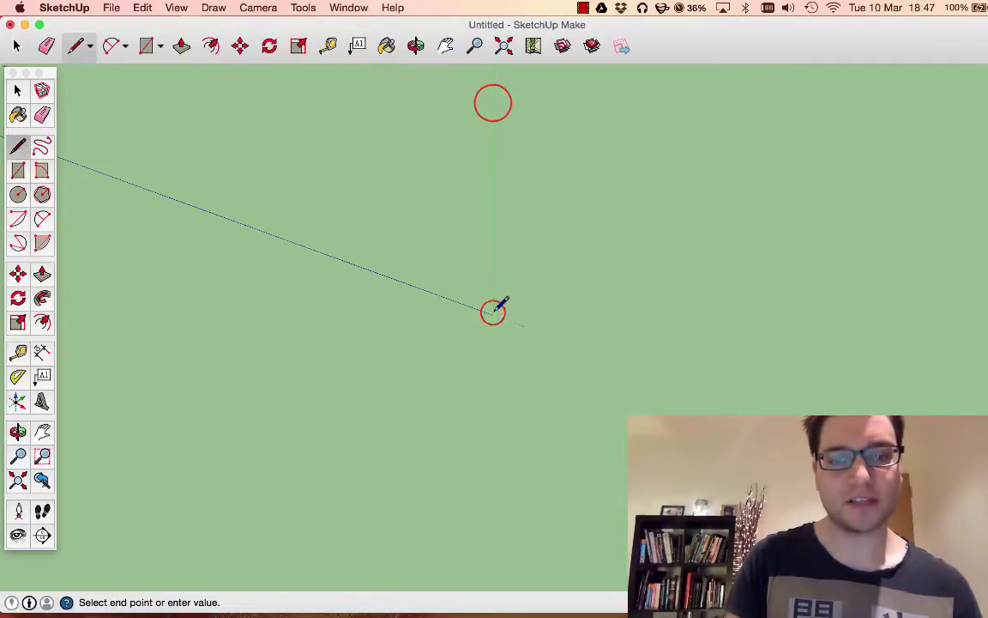
left_click(494, 103)
left_click(735, 103)
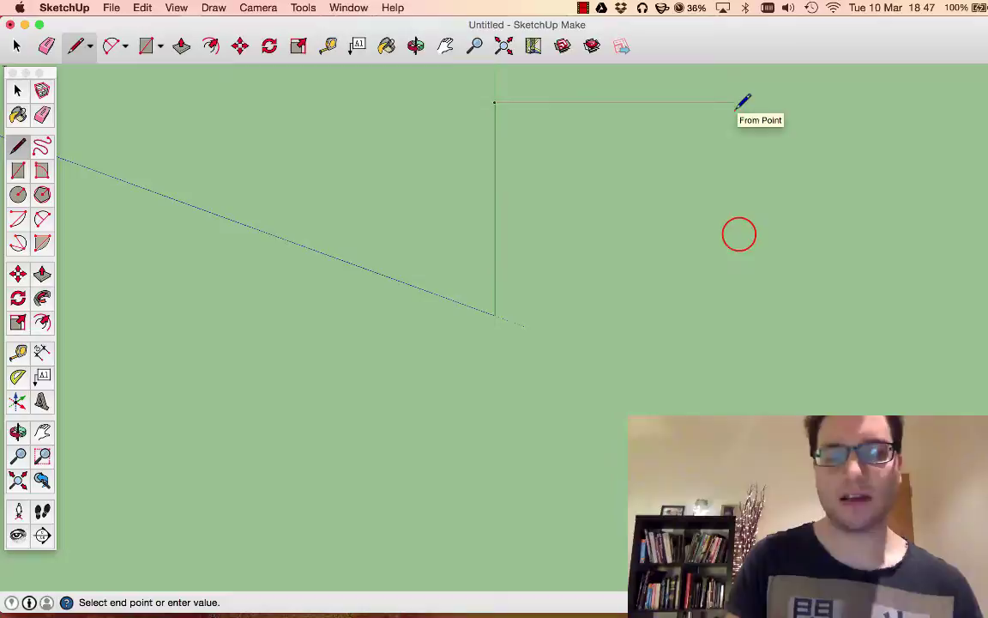
left_click(735, 225)
left_click(597, 233)
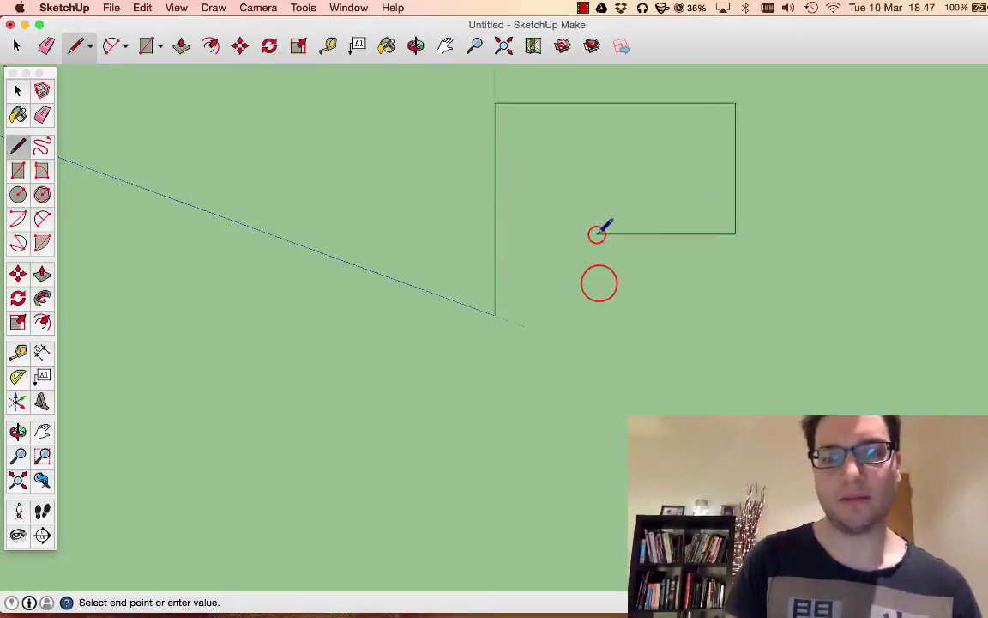
left_click(842, 282)
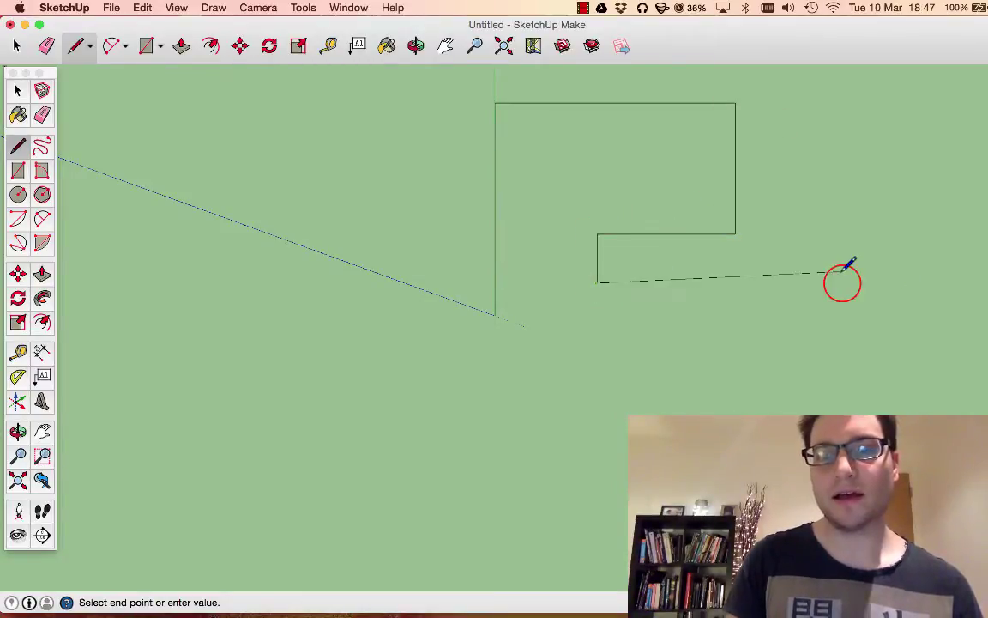
scroll(679, 349, "down", 3)
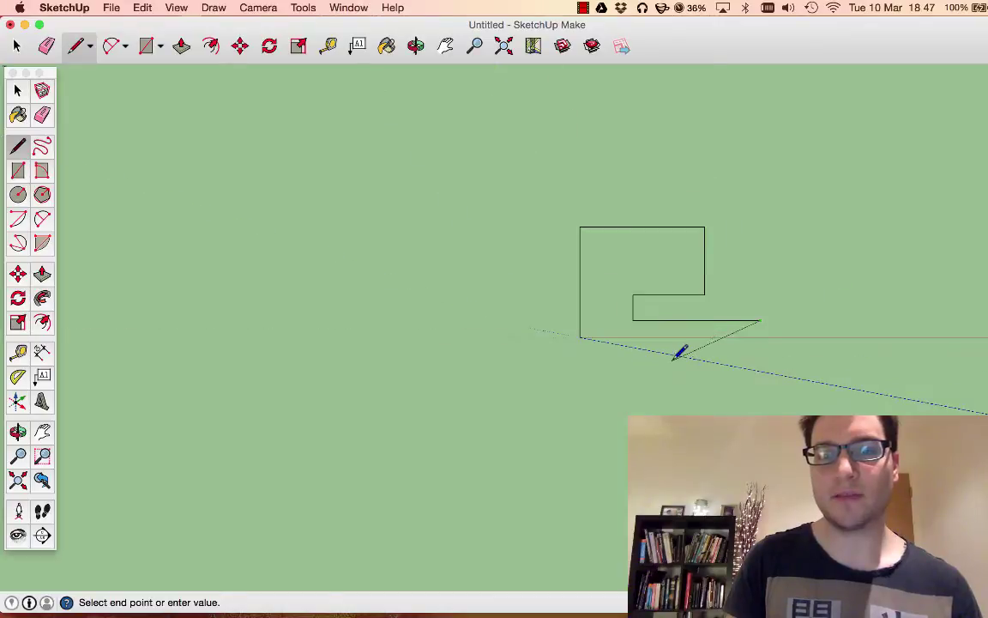
scroll(707, 336, "up", 2)
left_click(783, 147)
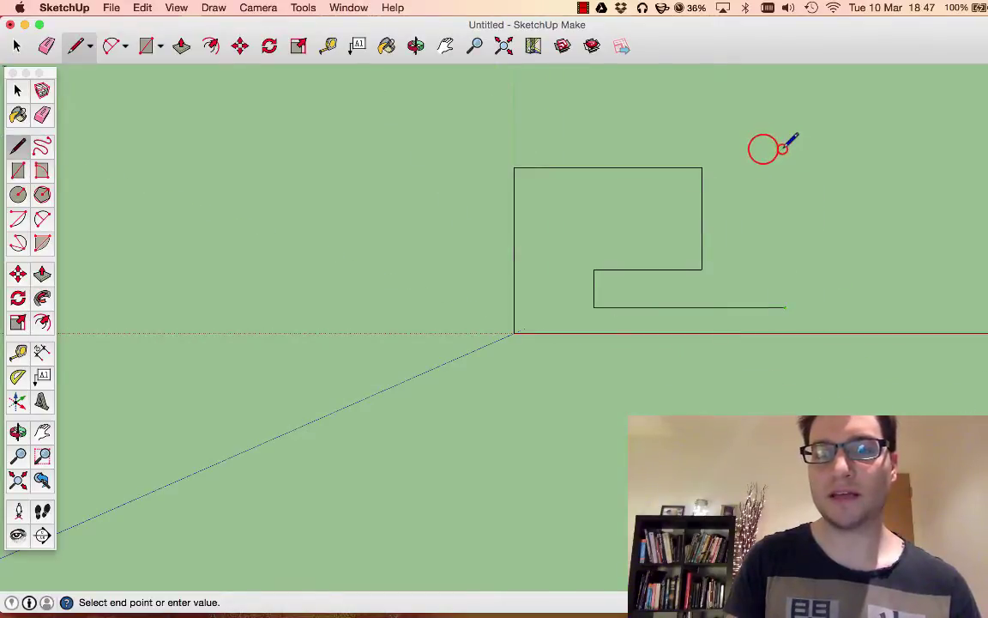
key("Escape")
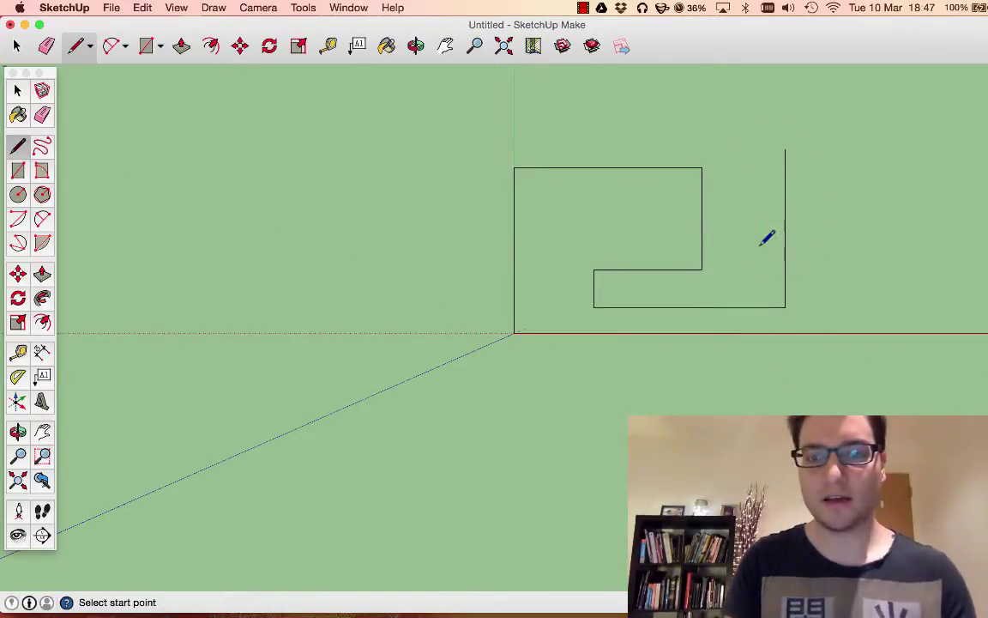
Continue the wall line straight up from the lower corridor's outer end and finish it with a small stepped hook beside the inner room.
left_click(785, 307)
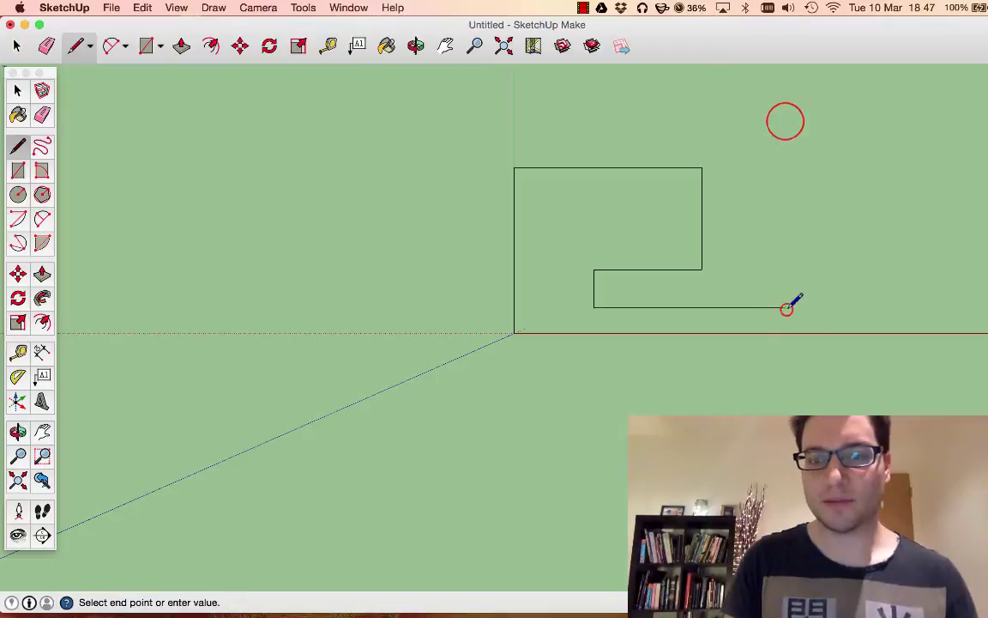
left_click(785, 122)
left_click(727, 121)
left_click(727, 148)
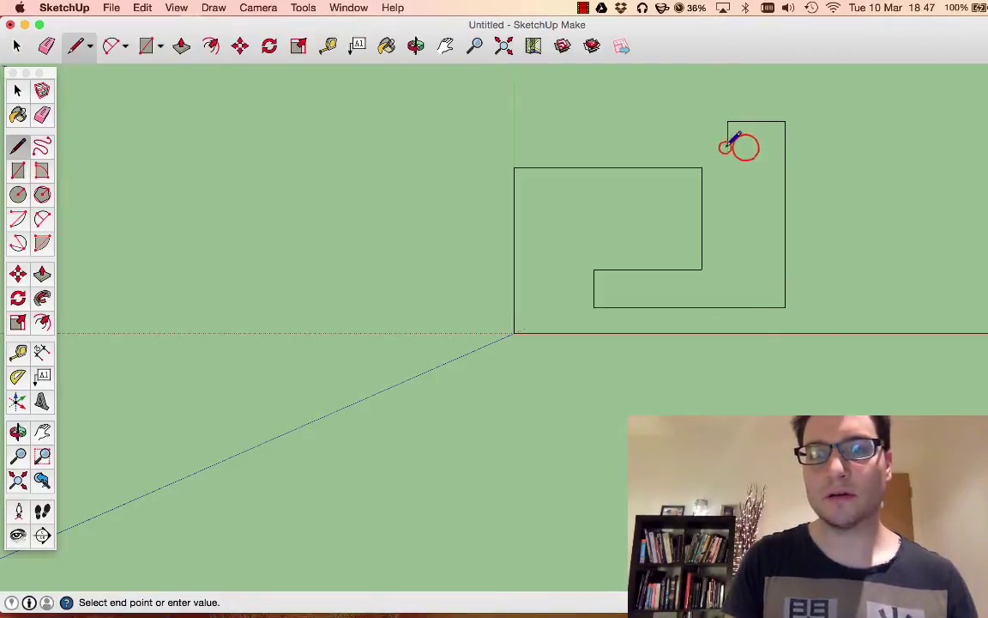
left_click(745, 147)
left_click(745, 195)
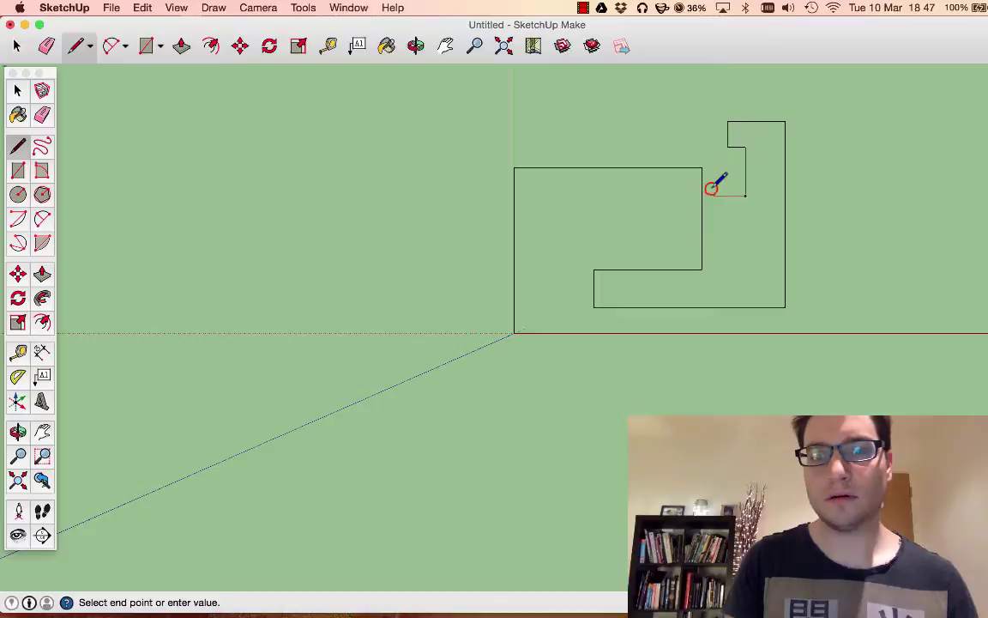
left_click(711, 196)
Extend the wall line up from the hook, across above the inner room, down past the red axis and outward with a short segment.
left_click(711, 81)
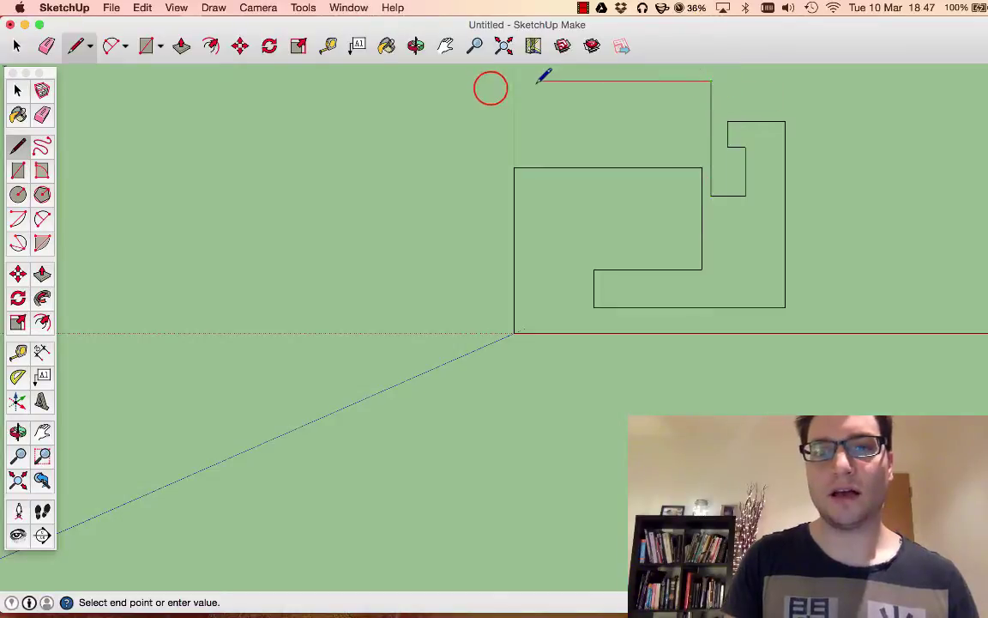
left_click(491, 82)
left_click(490, 340)
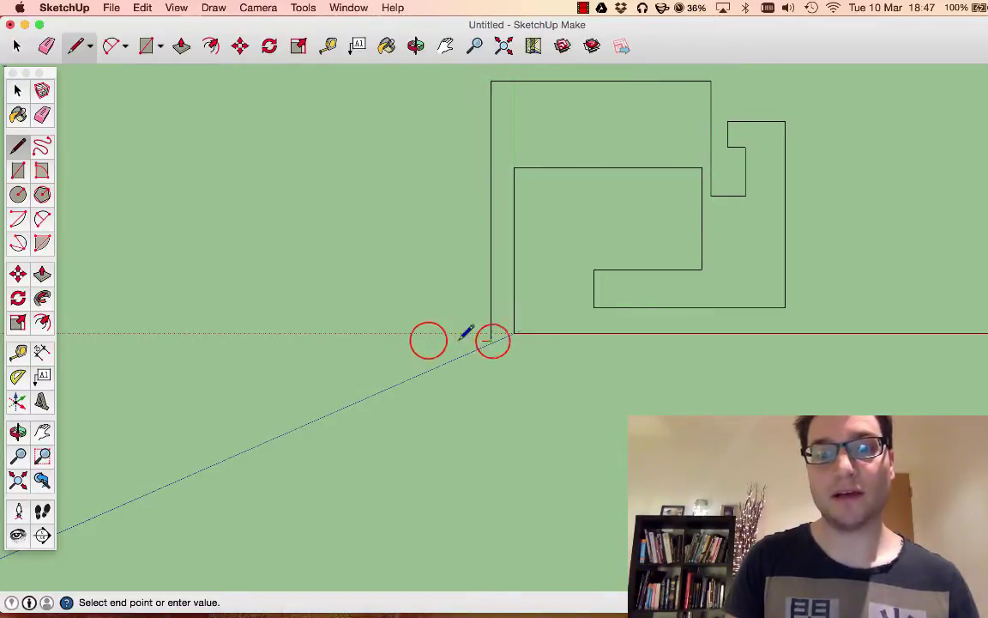
left_click(426, 340)
Draw the outer wall line up alongside the previous wall, across above the whole layout and down its far side.
scroll(433, 128, "down", 2)
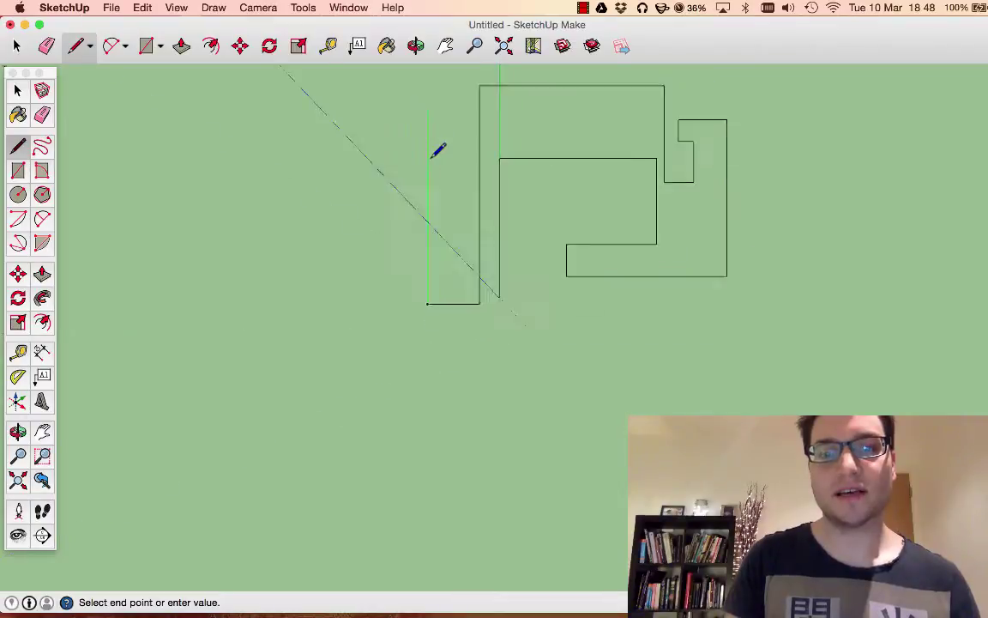
scroll(437, 152, "down", 1)
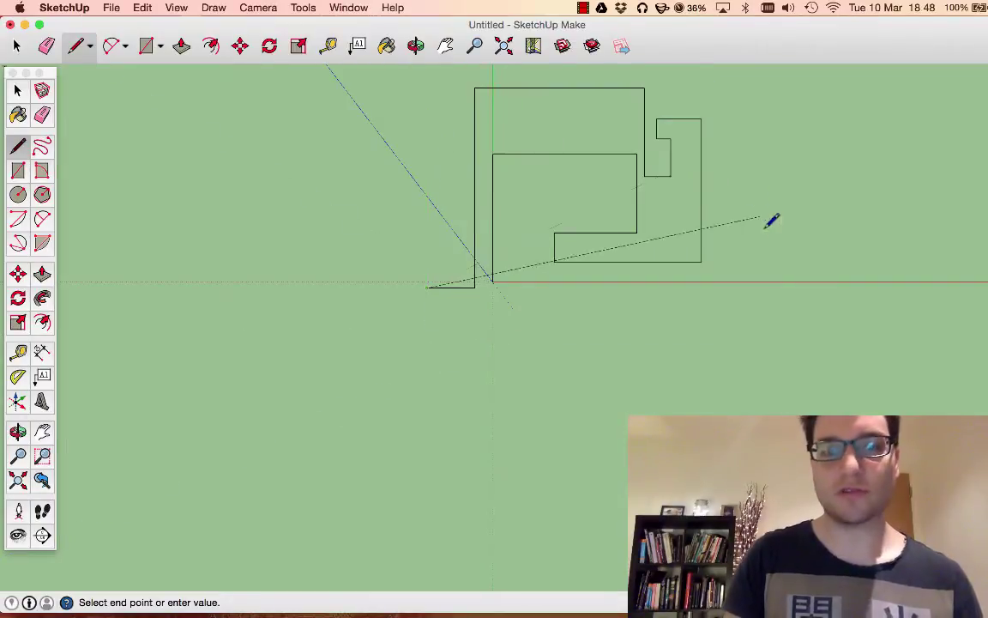
scroll(641, 382, "down", 4)
scroll(536, 208, "up", 1)
scroll(538, 199, "up", 2)
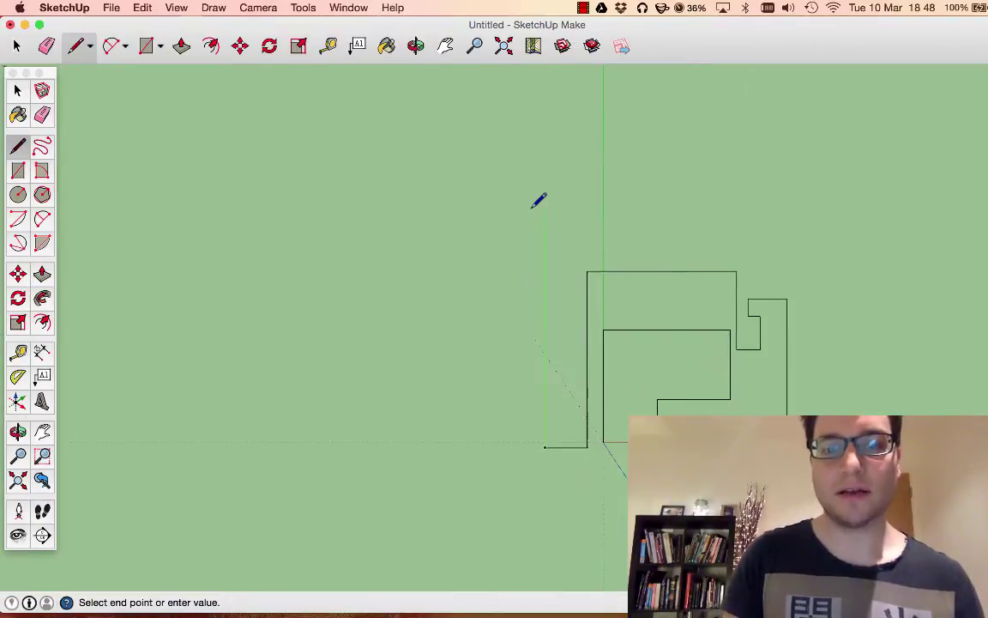
left_click(545, 257)
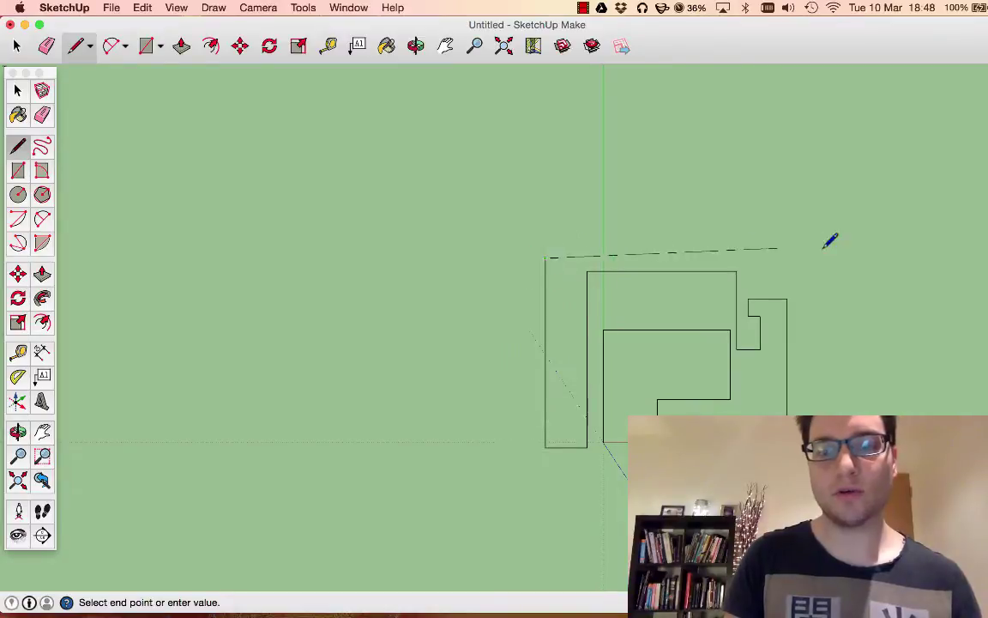
left_click(829, 262)
left_click(829, 260)
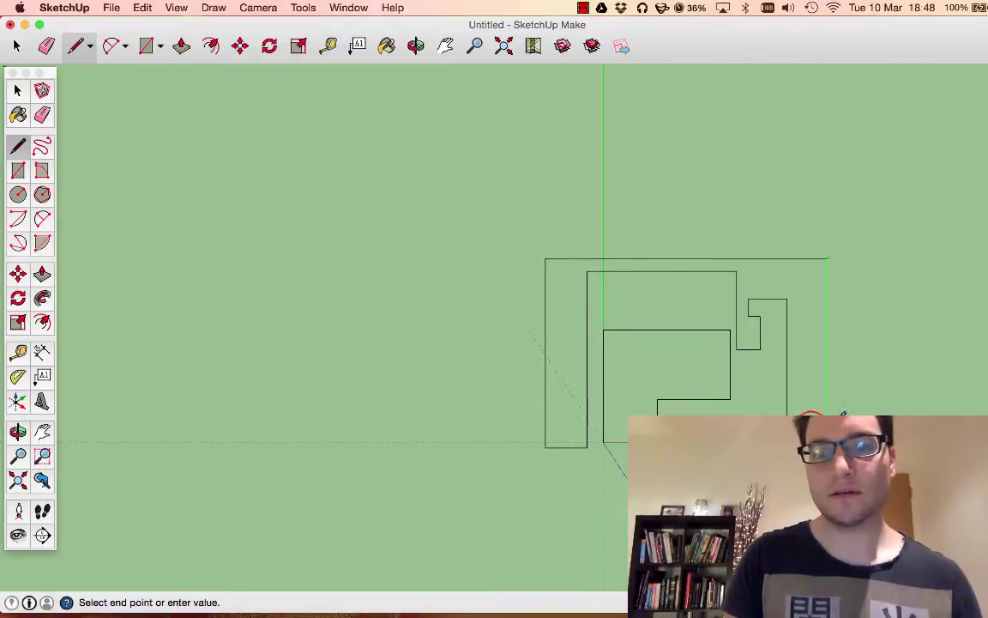
Draw the narrow passage wall up inside the far outer wall, ending in a short turned-in tip above the small hook.
left_click(810, 277)
left_click(761, 278)
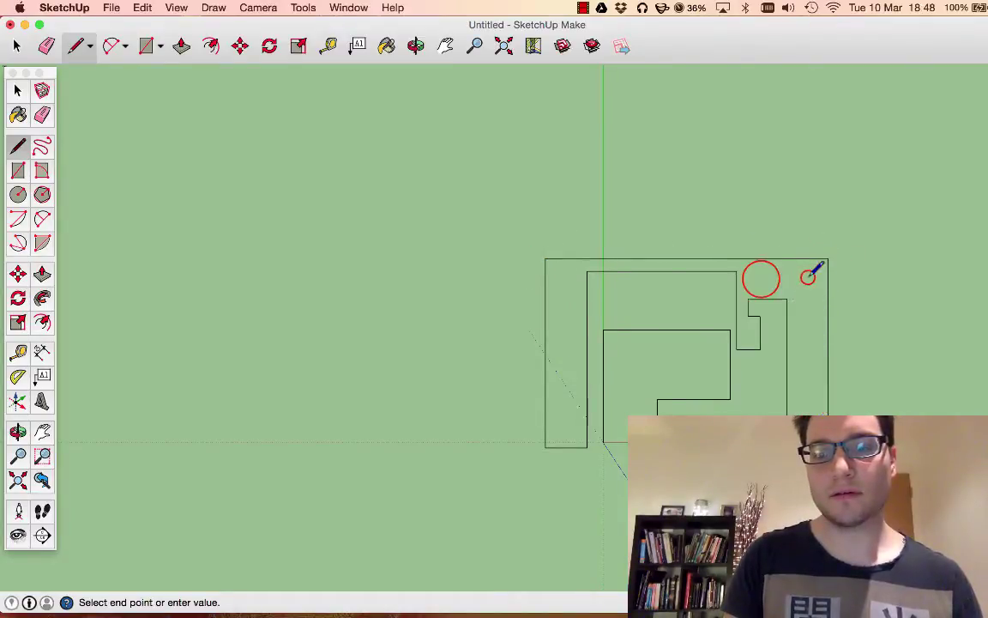
left_click(762, 284)
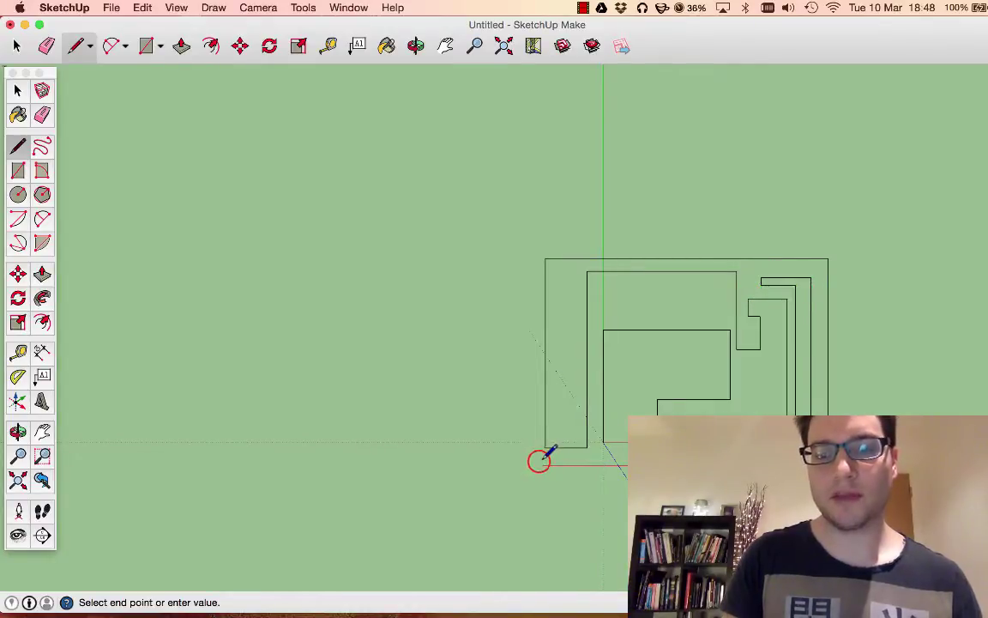
Draw the outermost strip beside the layout by running the line up, outward and down below the other walls, ending with a final wall.
left_click(538, 254)
left_click(506, 254)
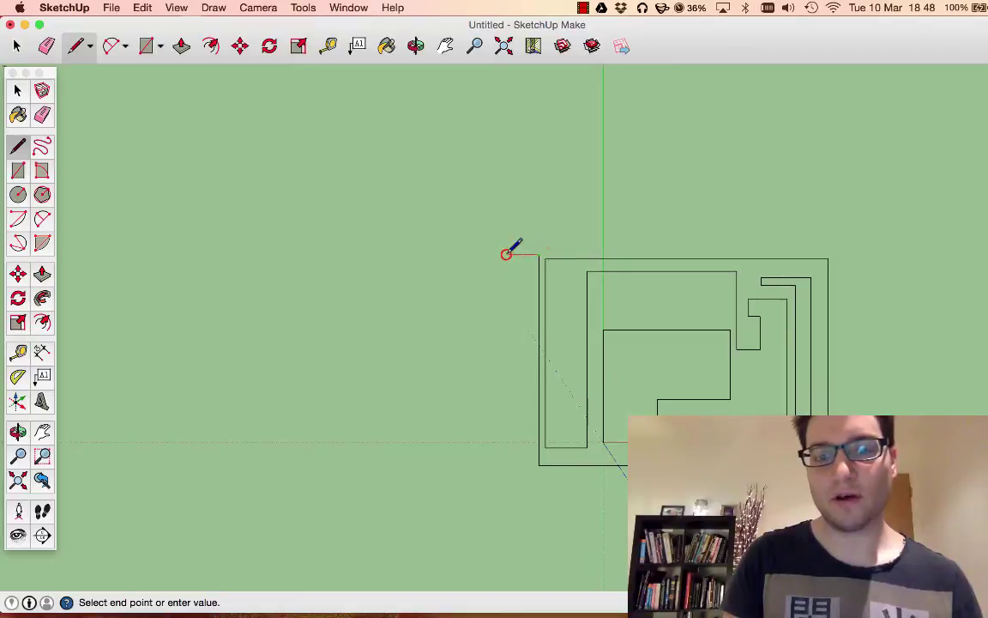
left_click(508, 495)
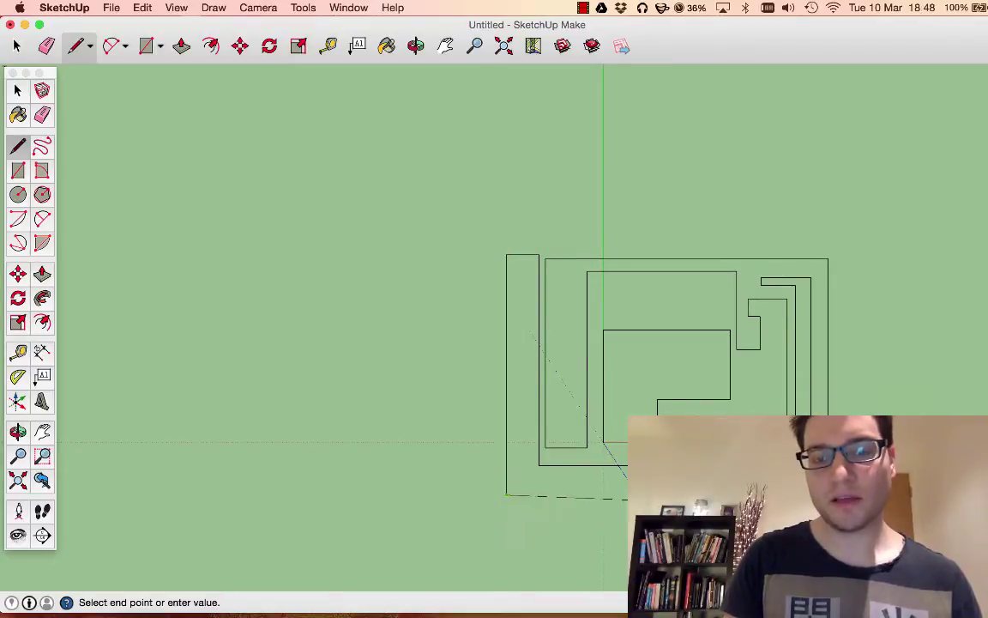
key("Escape")
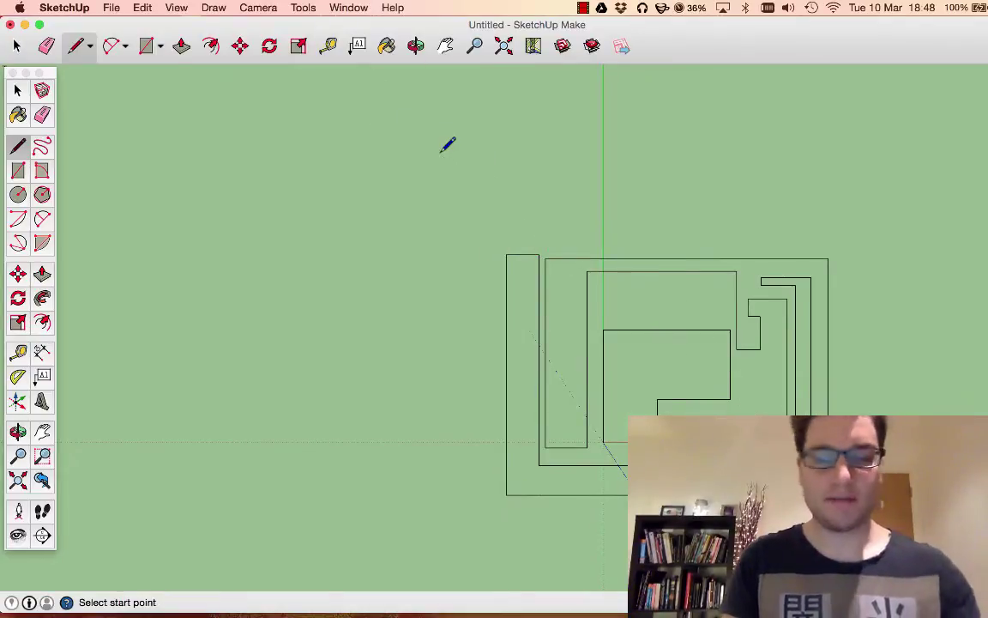
Orbit from the top view to an angled 3D view and examine the complete wall outline.
left_click(415, 45)
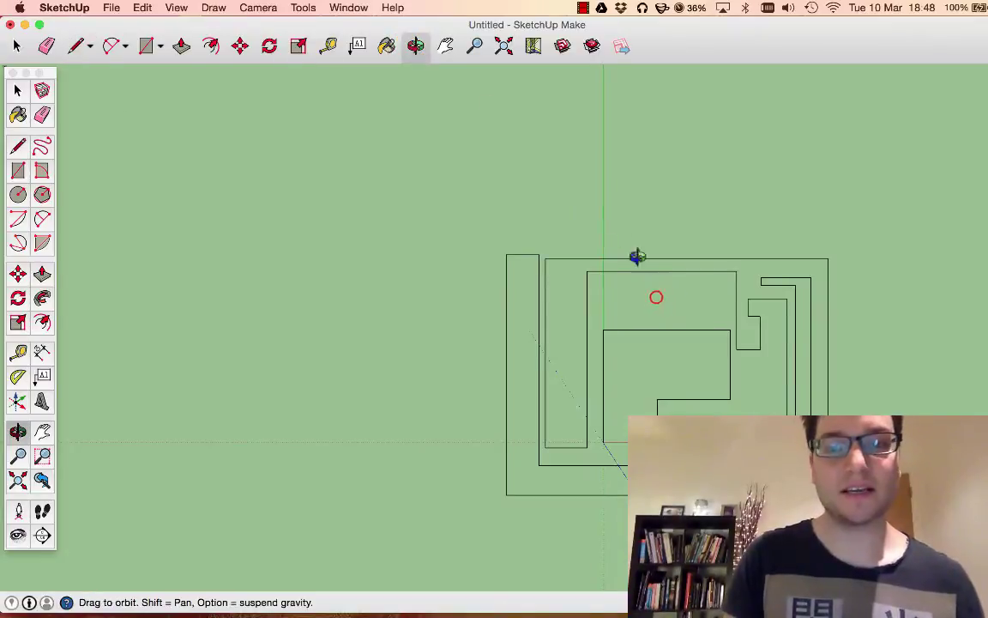
left_click_drag(637, 256, 500, 280)
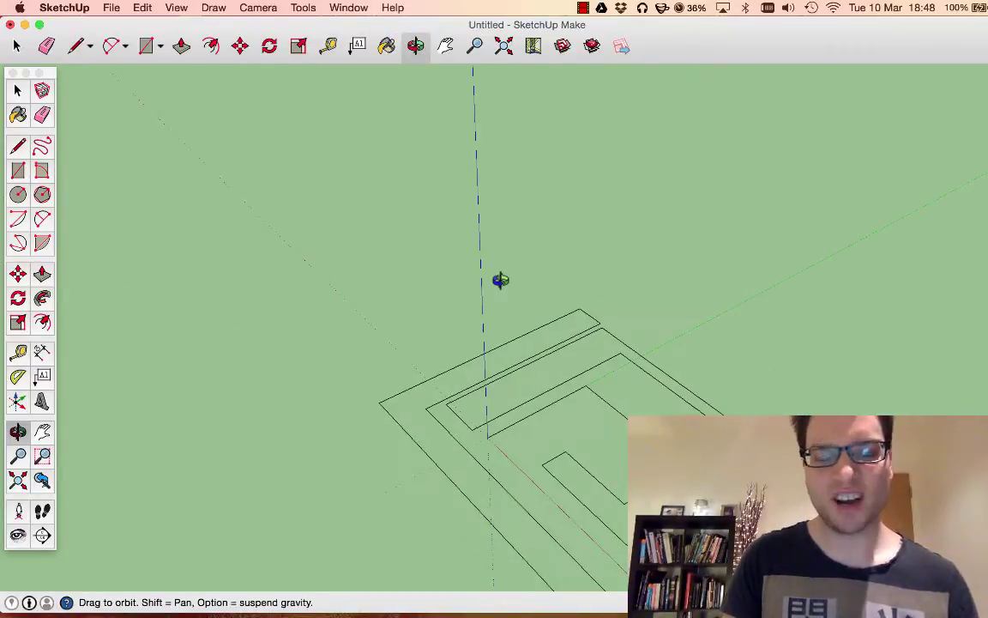
left_click_drag(437, 305, 437, 306)
scroll(595, 496, "up", 4)
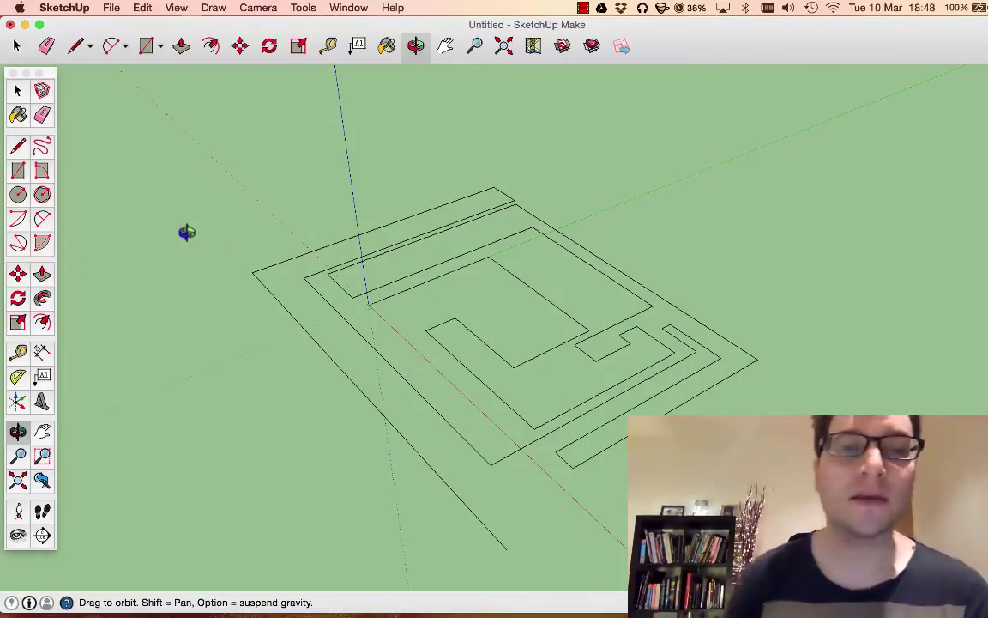
left_click(17, 89)
left_click(17, 146)
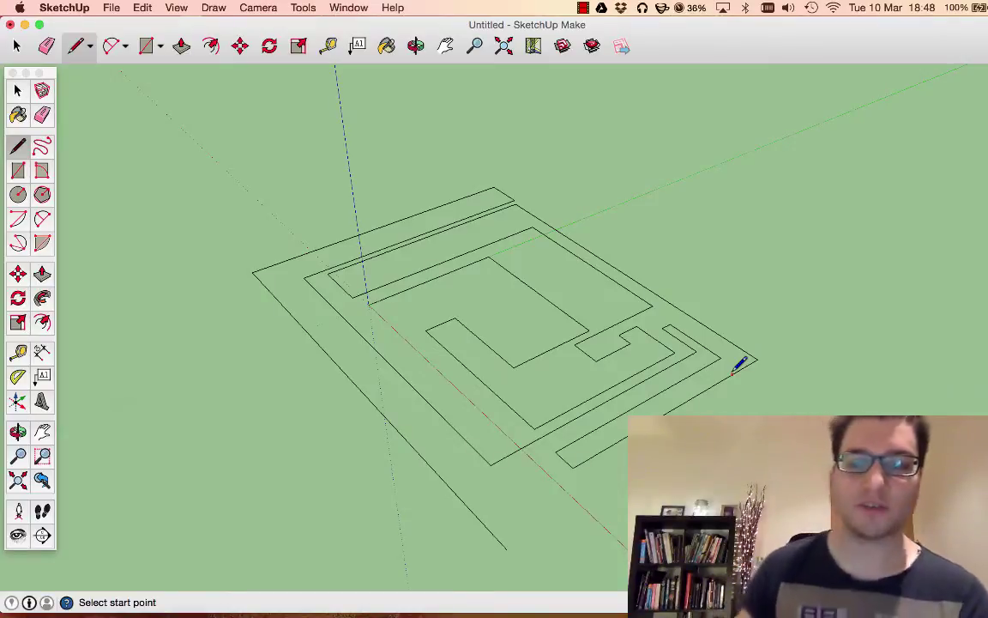
left_click(17, 87)
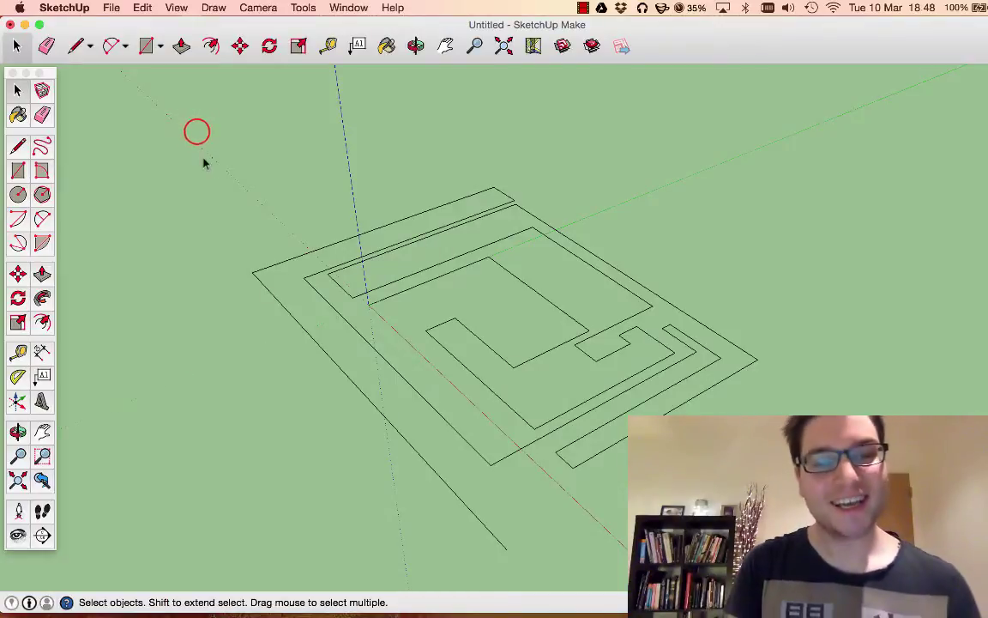
Move the long edge next to the outermost strip slightly inward along the red axis to widen the gap between them.
scroll(425, 254, "up", 3)
left_click(401, 239)
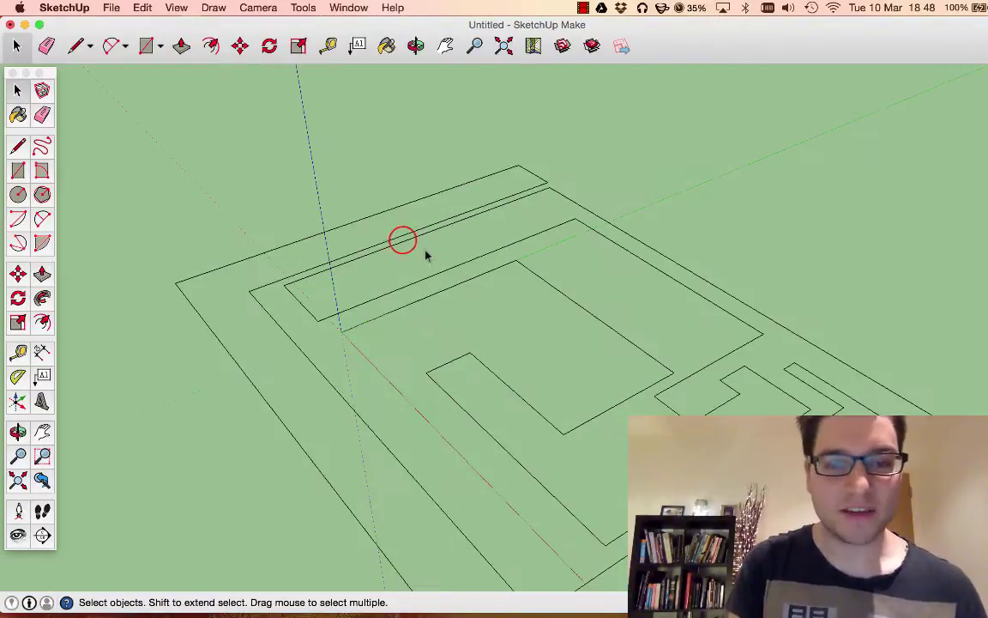
left_click(18, 273)
left_click(283, 290)
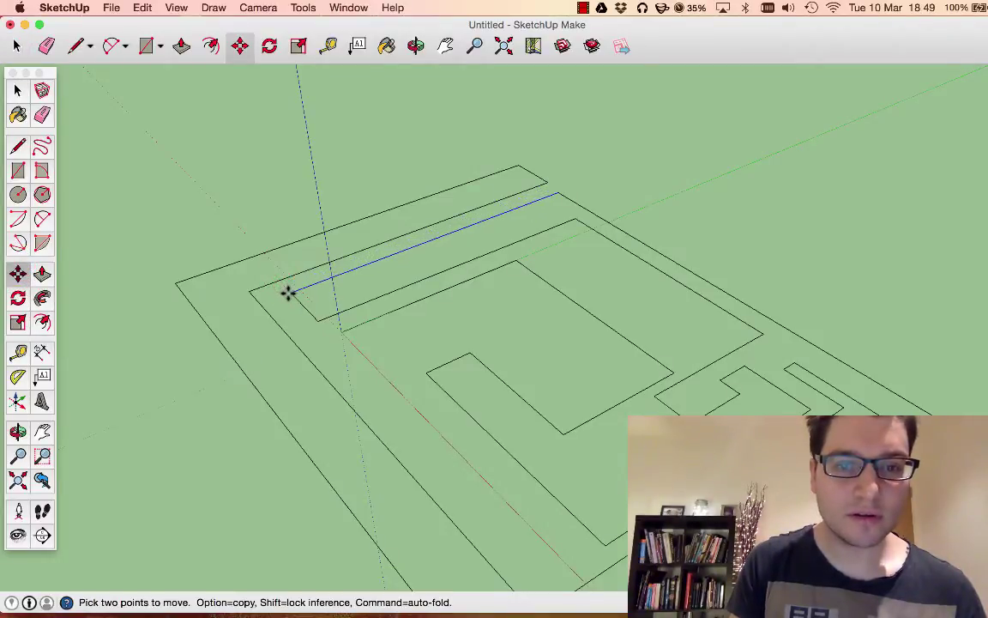
left_click(289, 293)
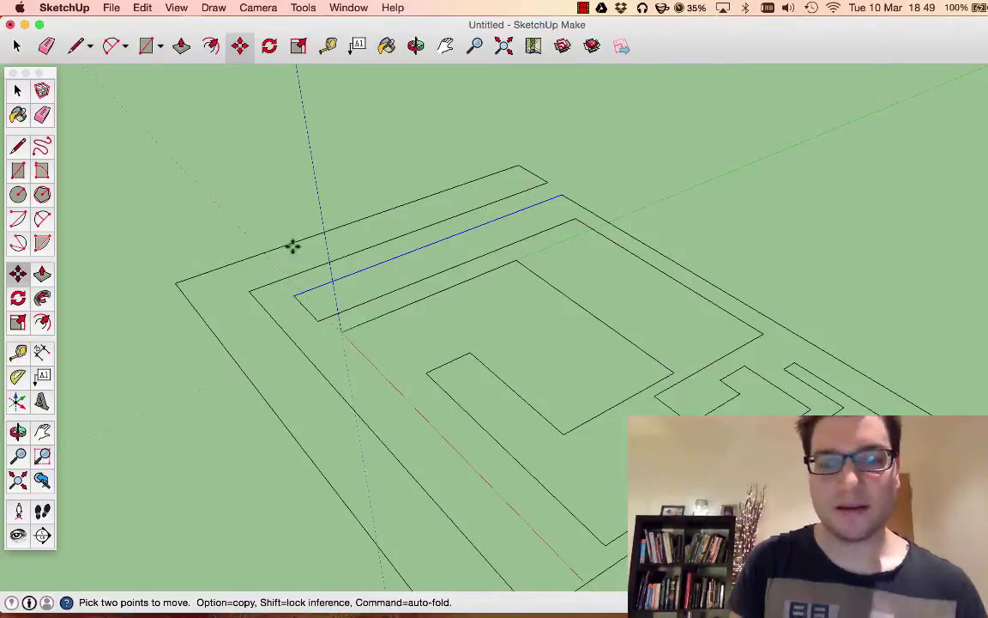
left_click(18, 89)
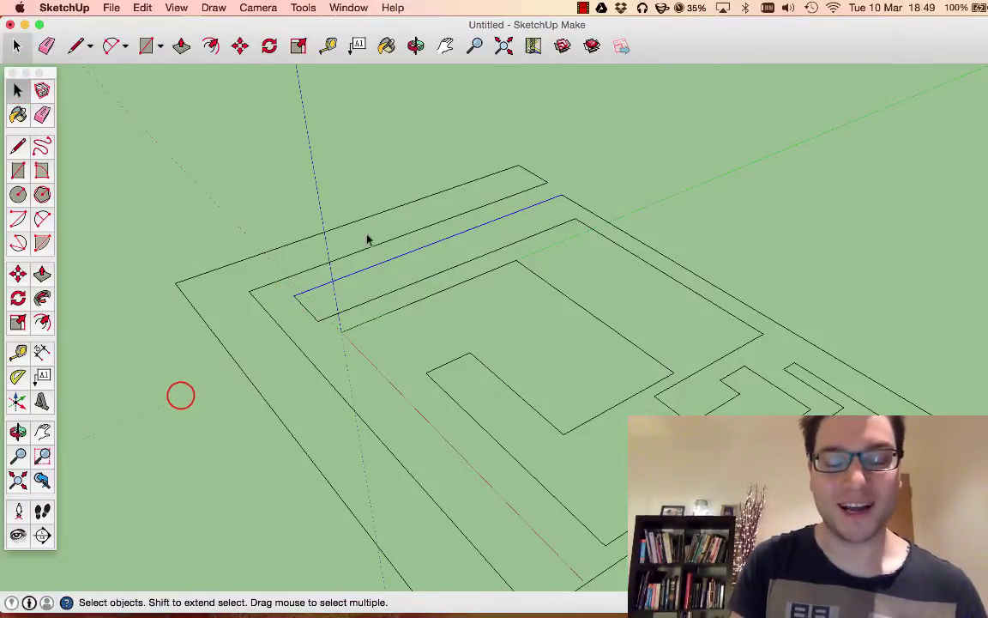
Select the entire maze outline and offset it slightly outward to form a thin parallel wall line.
left_click(160, 159)
scroll(210, 210, "down", 3)
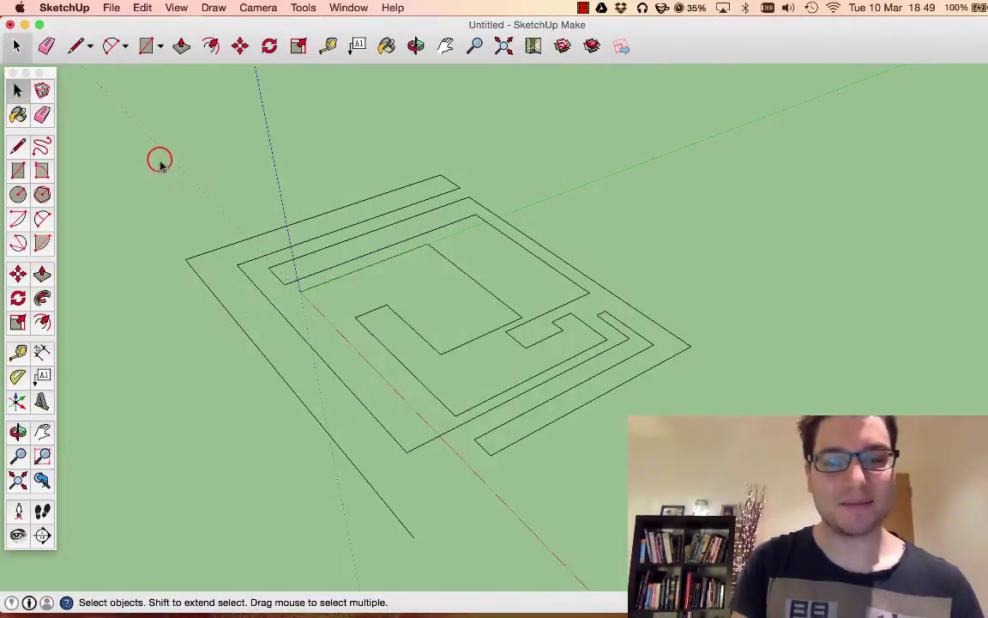
left_click_drag(159, 160, 731, 549)
left_click_drag(810, 552, 810, 553)
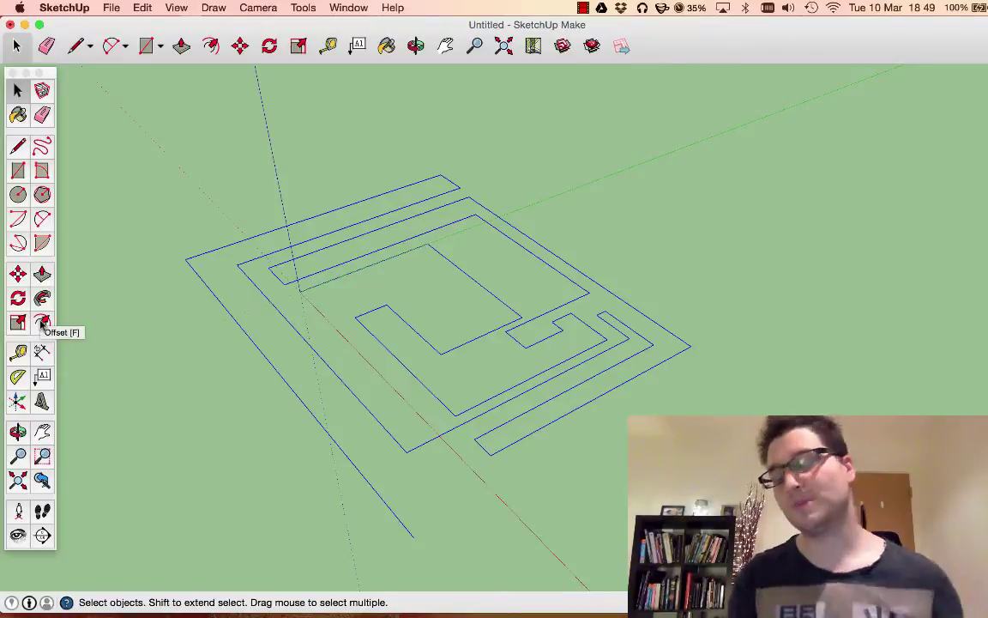
left_click(42, 323)
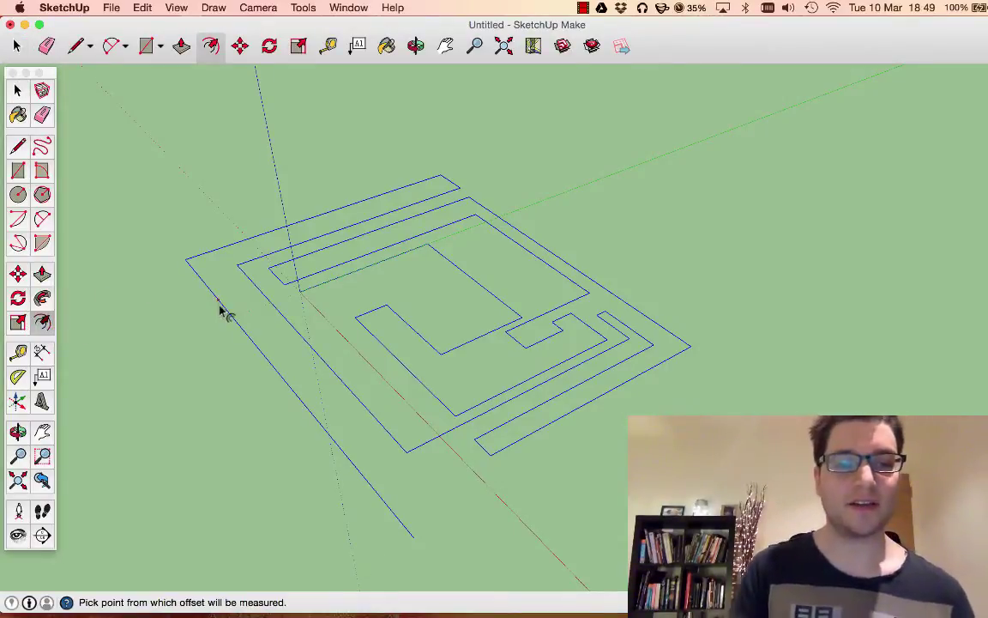
left_click(269, 359)
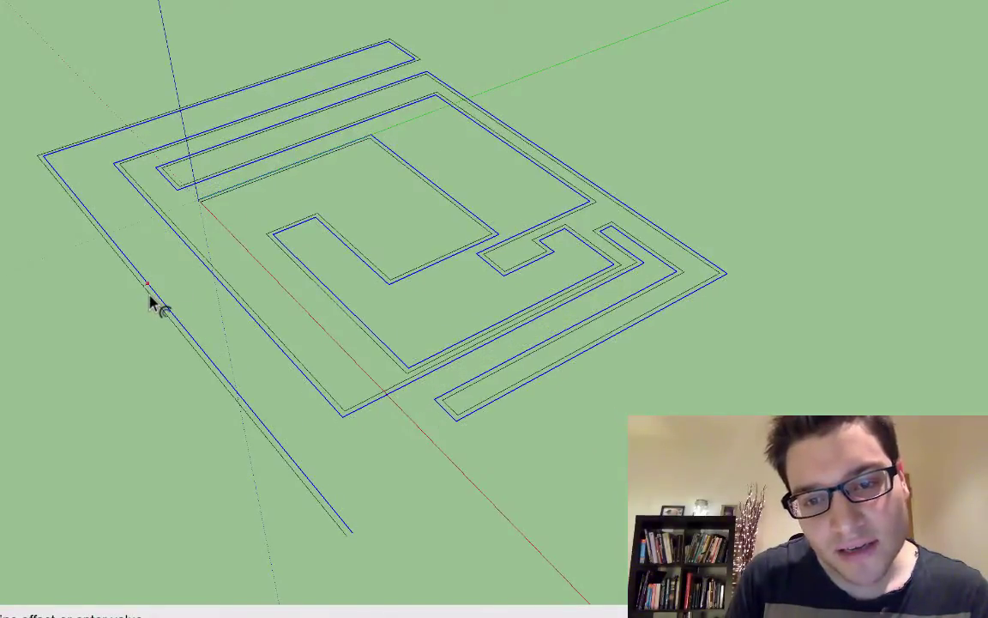
left_click(148, 295)
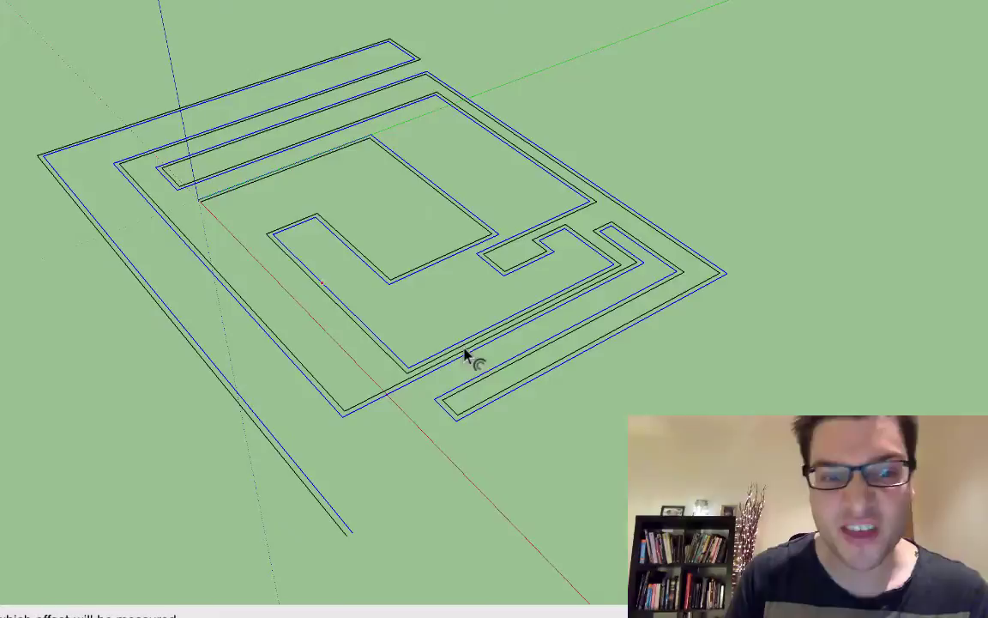
key("space")
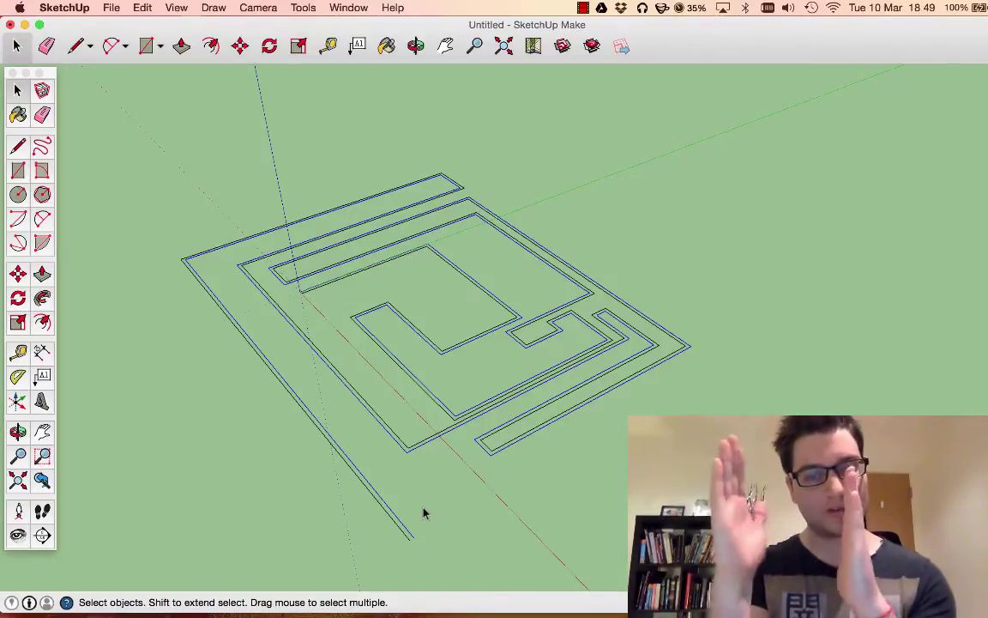
Close the open end of the double outline at the origin with a short line.
scroll(191, 288, "up", 3)
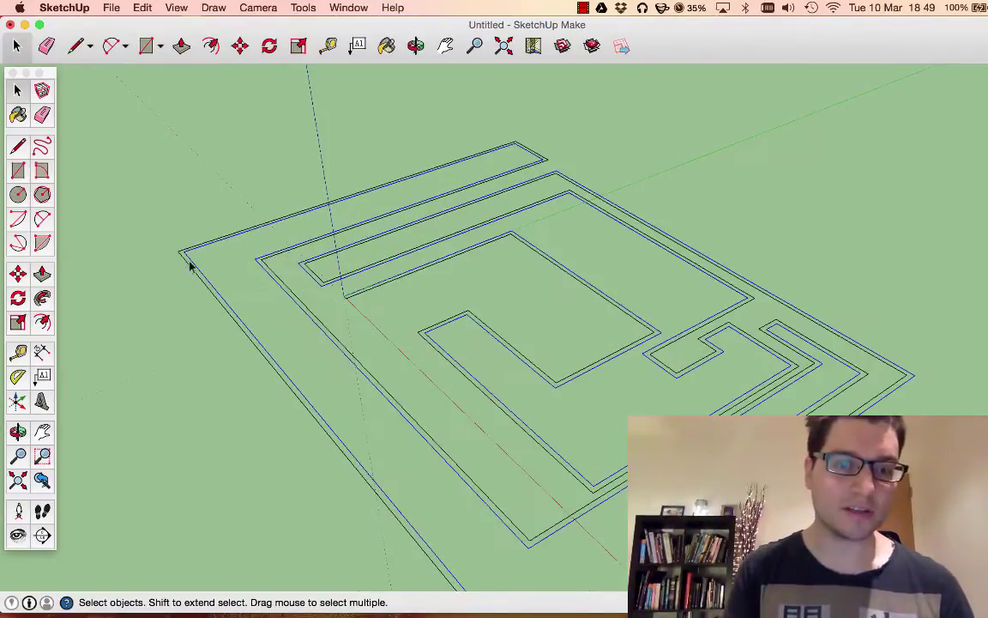
scroll(352, 300, "up", 3)
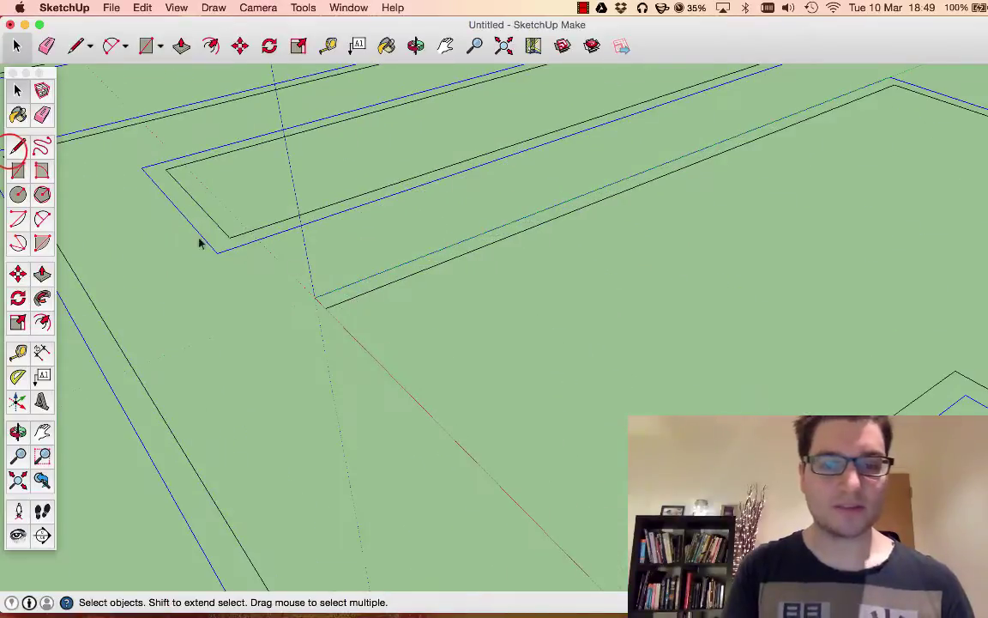
left_click(17, 146)
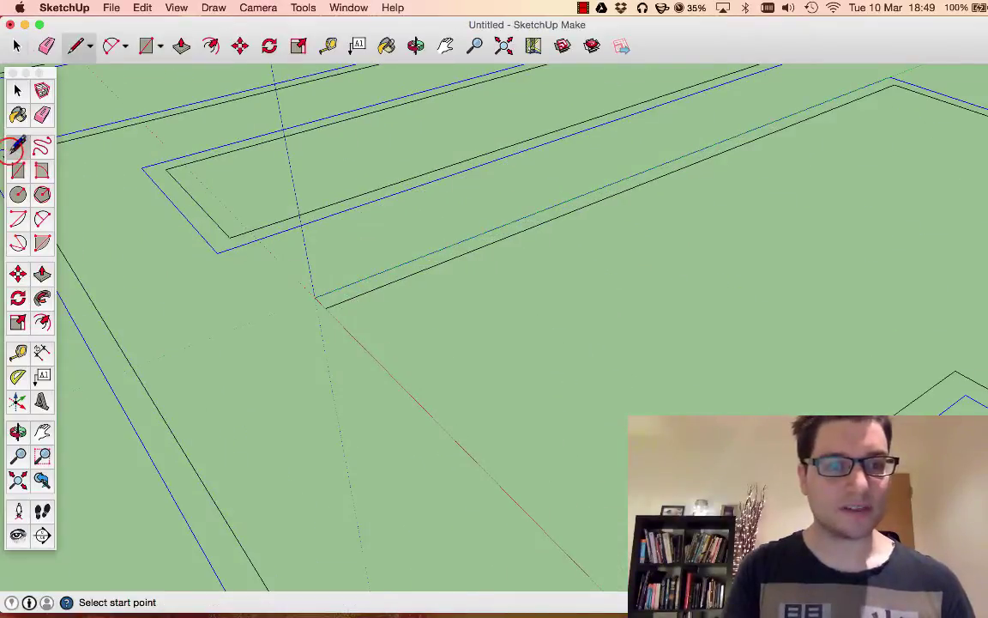
left_click(315, 296)
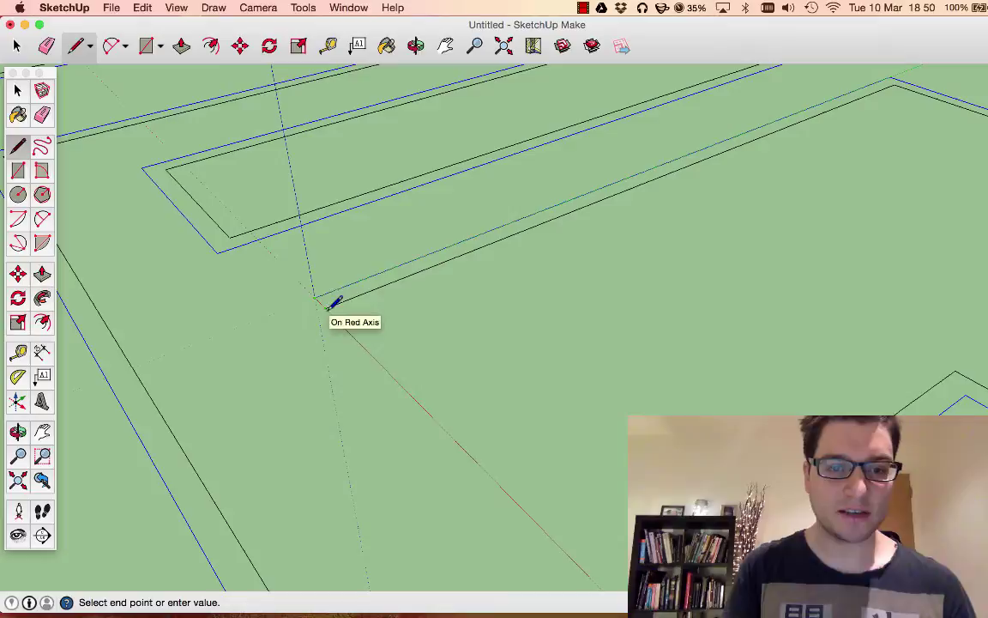
left_click(326, 307)
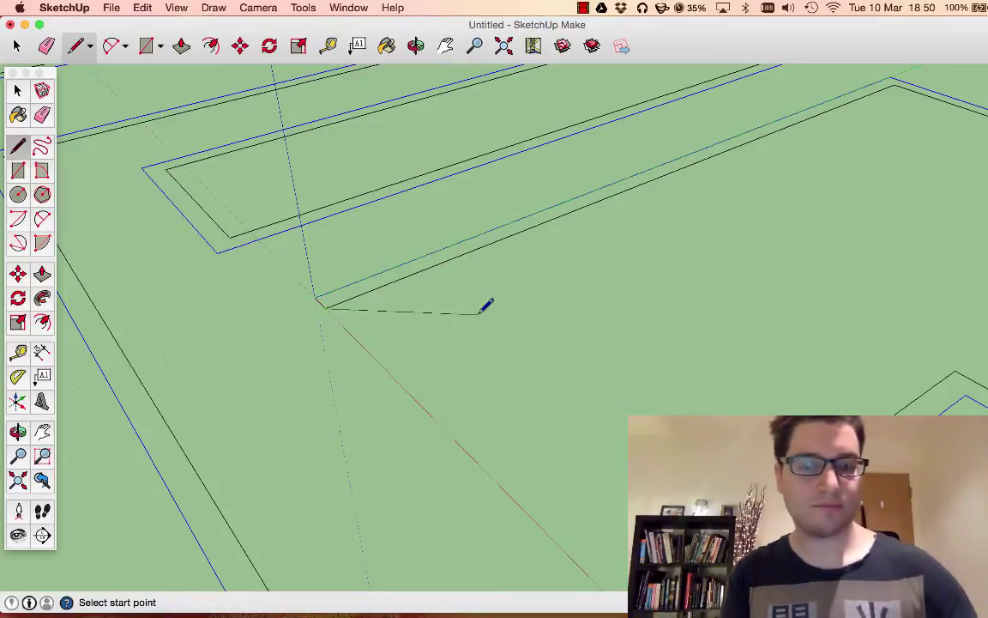
Close the open end of the outermost strip with a short line to turn the double outline into a face.
scroll(416, 298, "down", 5)
scroll(505, 500, "up", 6)
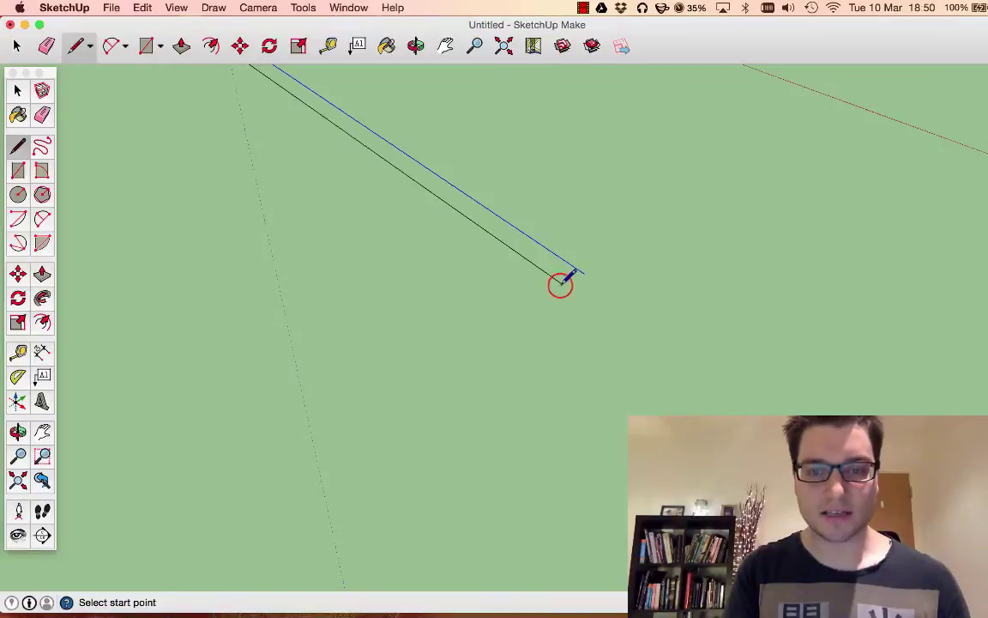
left_click(561, 282)
left_click(584, 273)
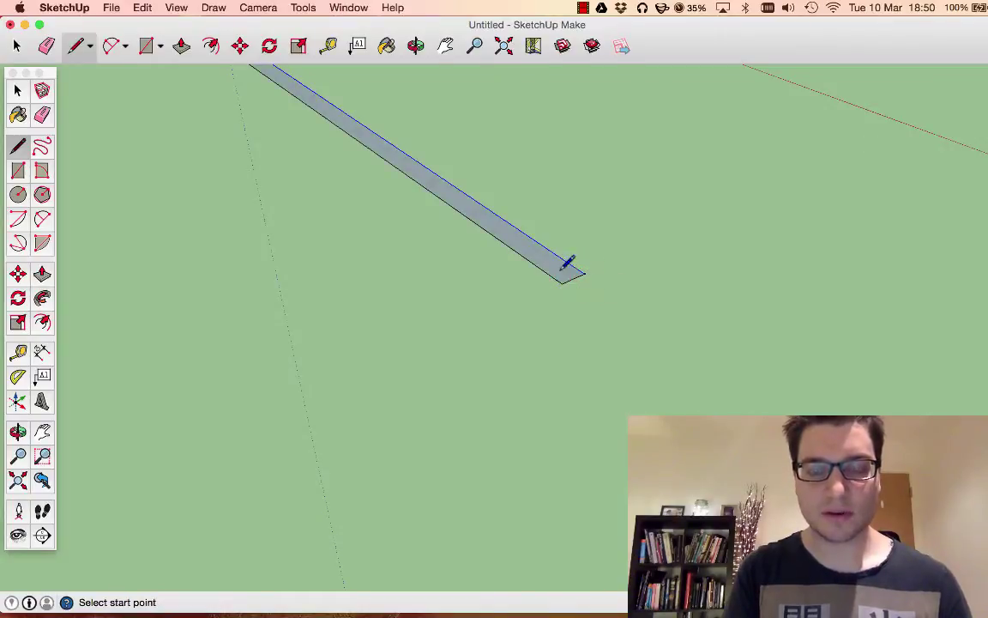
scroll(408, 320, "down", 8)
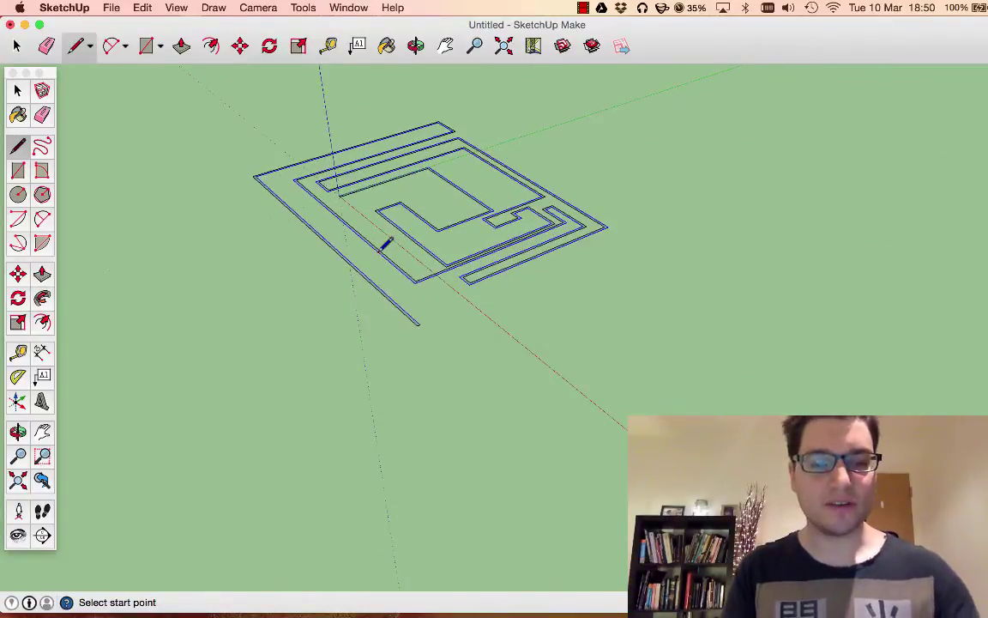
Push/Pull the thin wall face upward to raise the whole maze into 3D walls.
key("space")
scroll(393, 187, "up", 2)
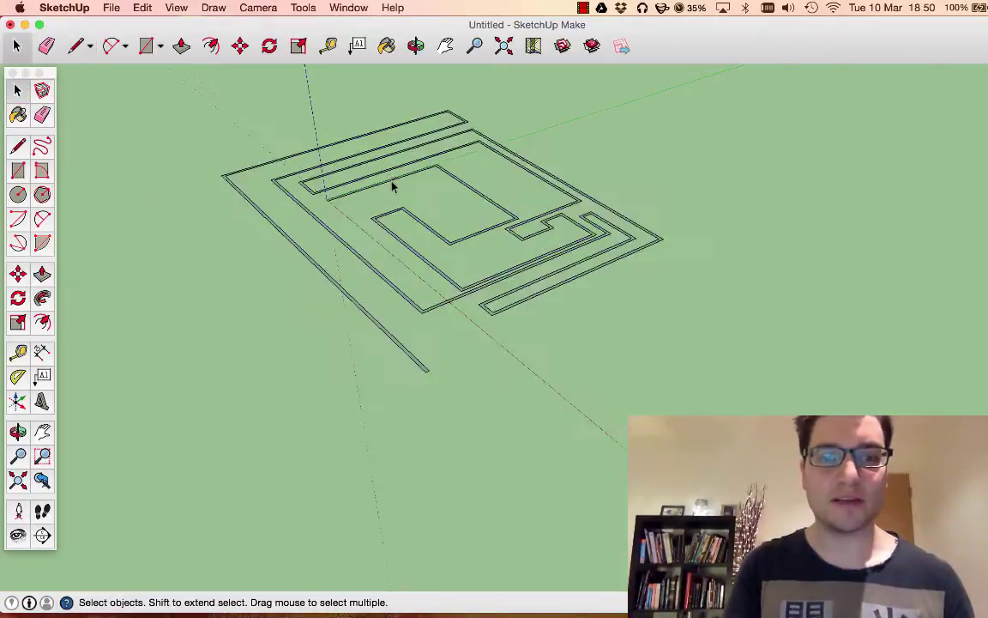
scroll(392, 185, "up", 4)
left_click(416, 45)
left_click_drag(417, 285, 482, 388)
scroll(491, 382, "down", 6)
scroll(490, 381, "up", 1)
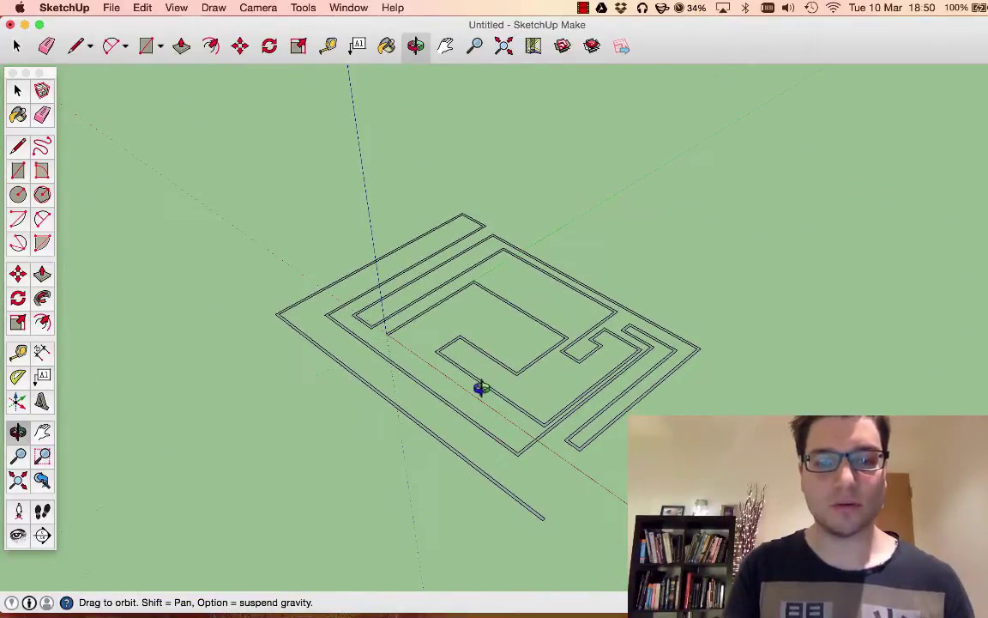
scroll(537, 414, "up", 5)
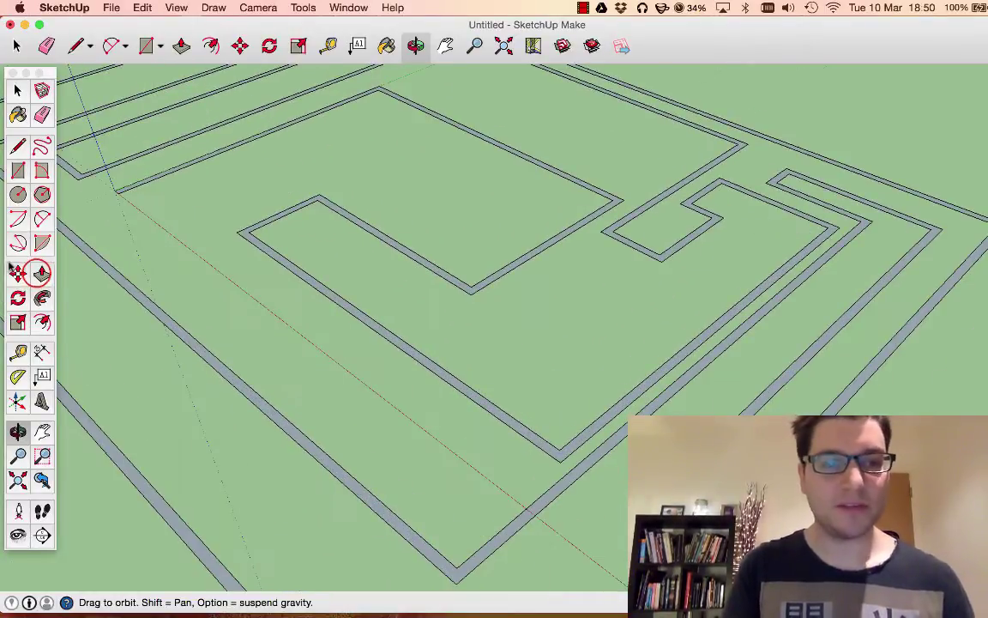
left_click(41, 273)
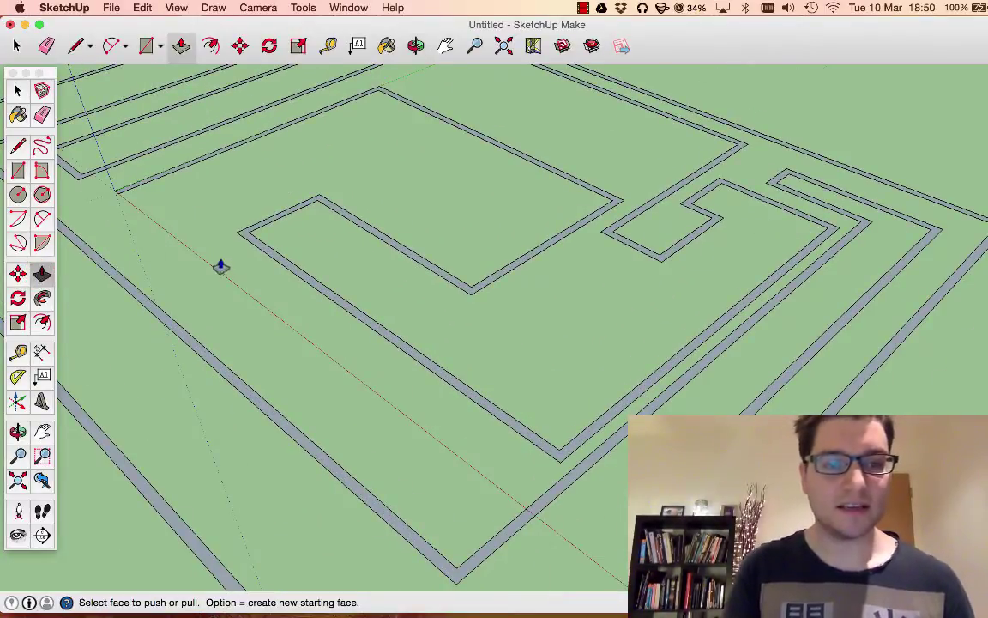
left_click(297, 273)
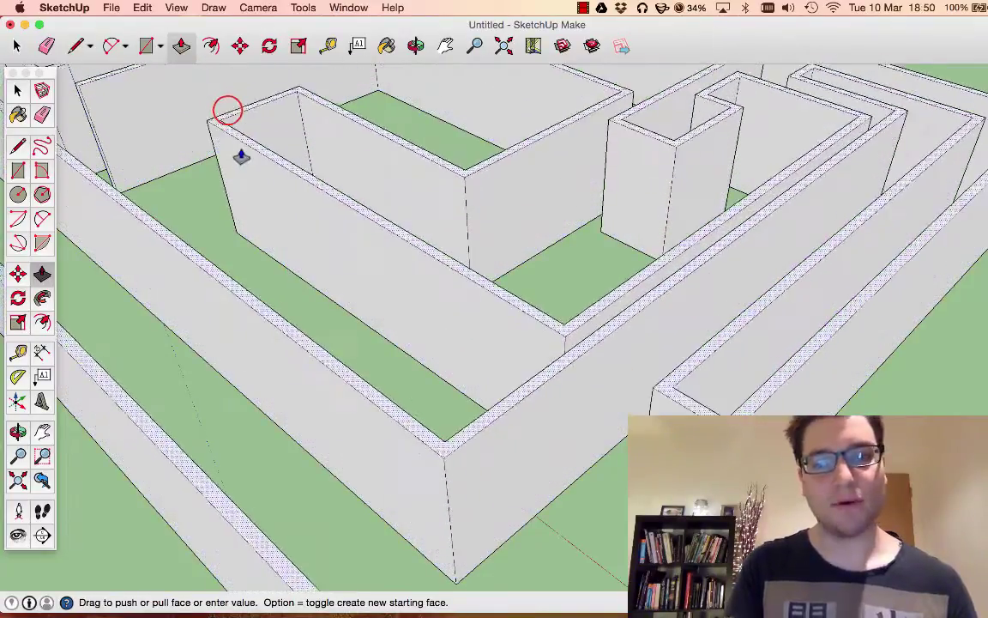
left_click(227, 115)
Orbit around the raised maze and examine its walls from several sides.
scroll(487, 300, "down", 5)
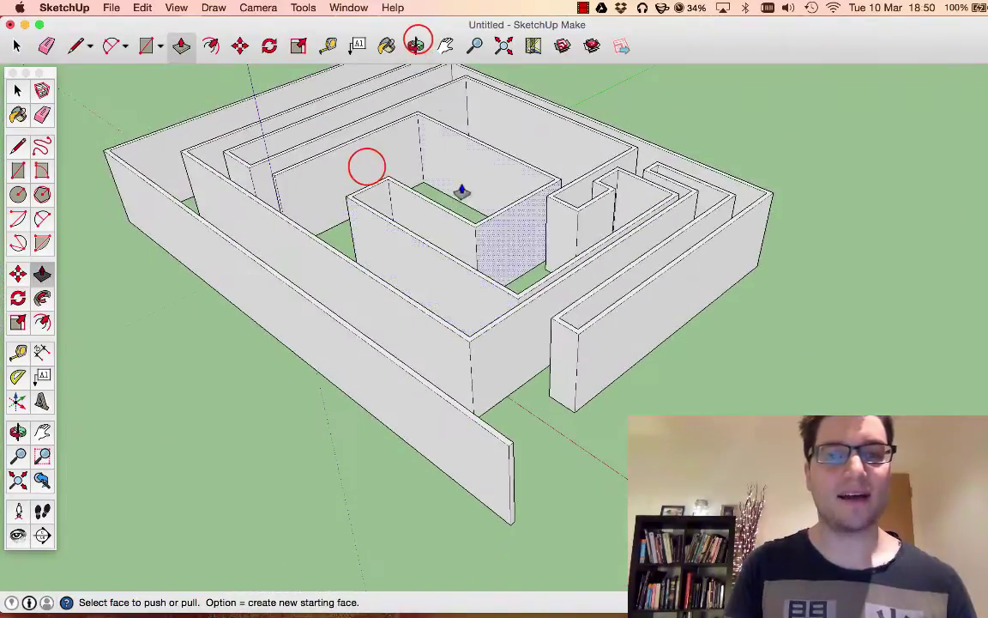
middle_click_drag(366, 165, 797, 196)
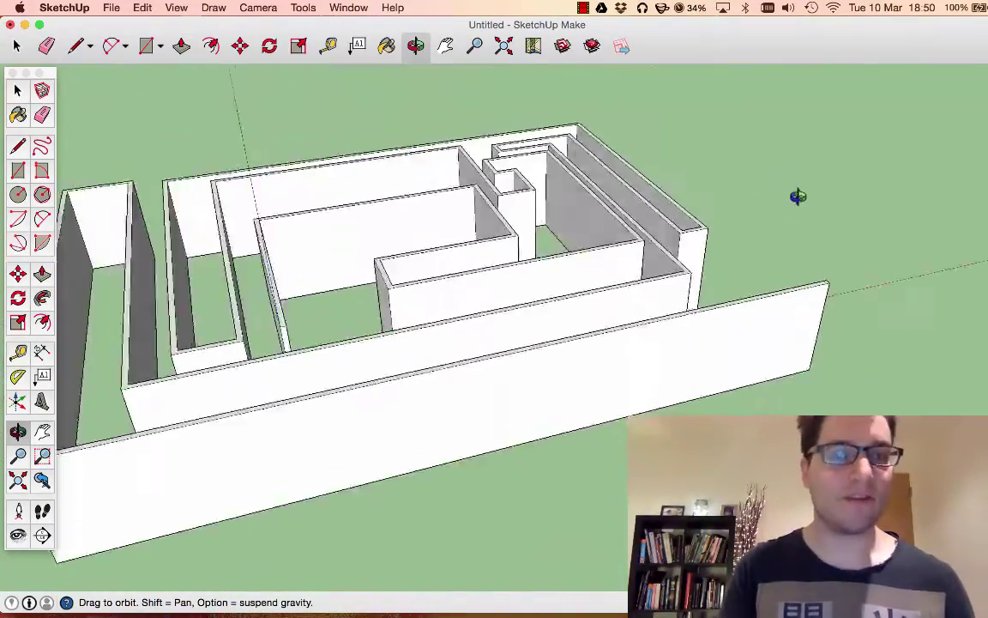
left_click_drag(798, 196, 803, 196)
scroll(628, 271, "down", 3)
left_click_drag(476, 283, 367, 232)
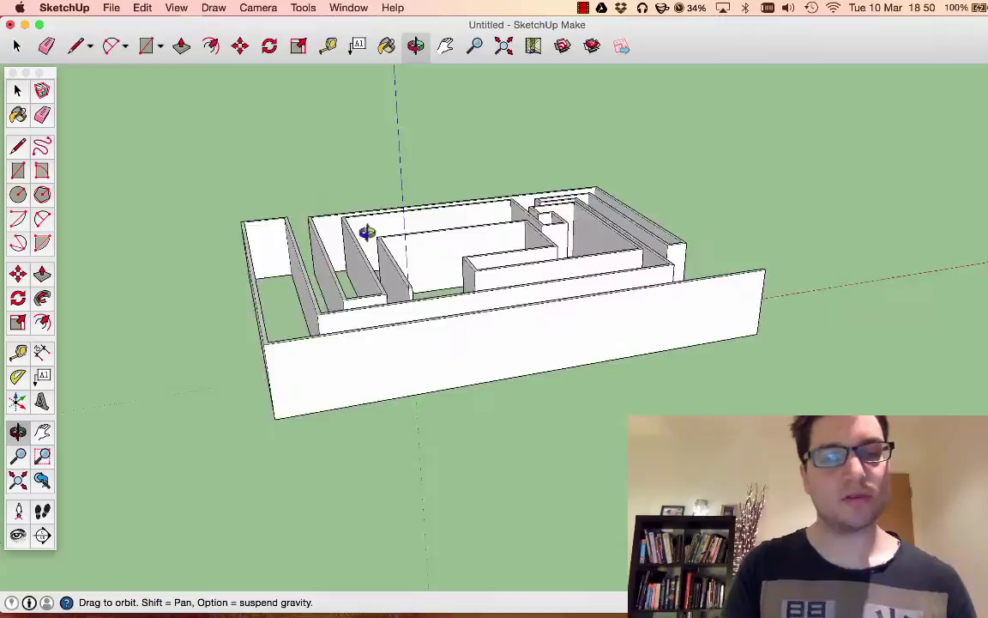
middle_click_drag(367, 231, 390, 314)
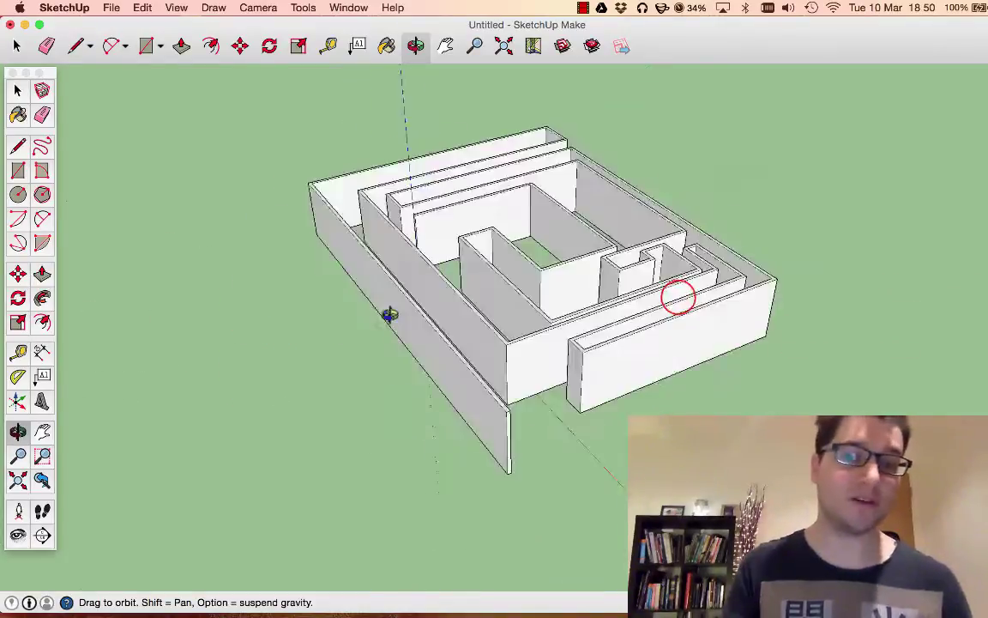
left_click_drag(389, 314, 388, 314)
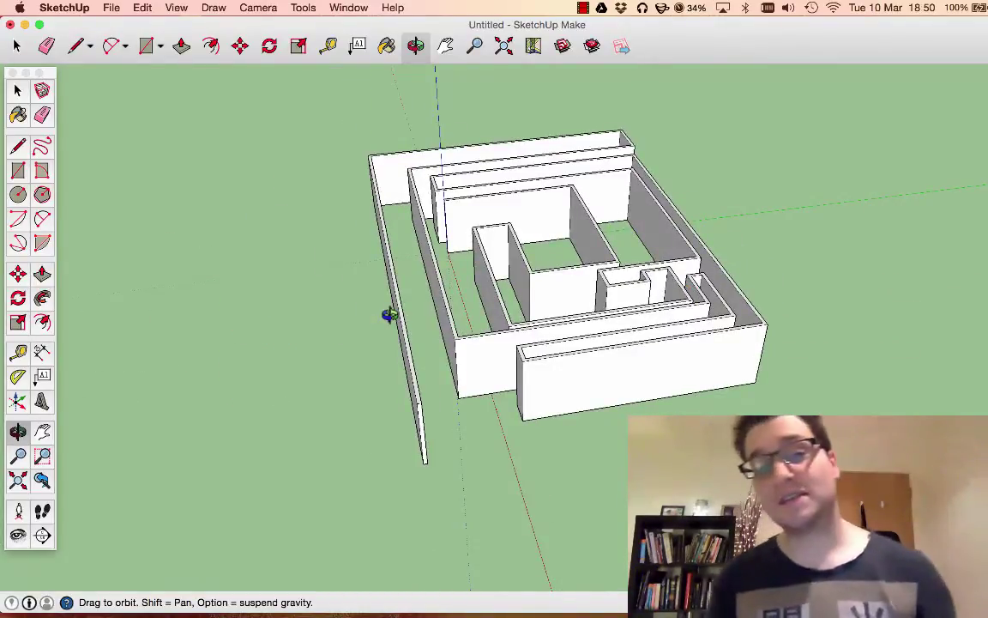
Select the entire 3D maze and delete it to clear the model.
left_click(18, 193)
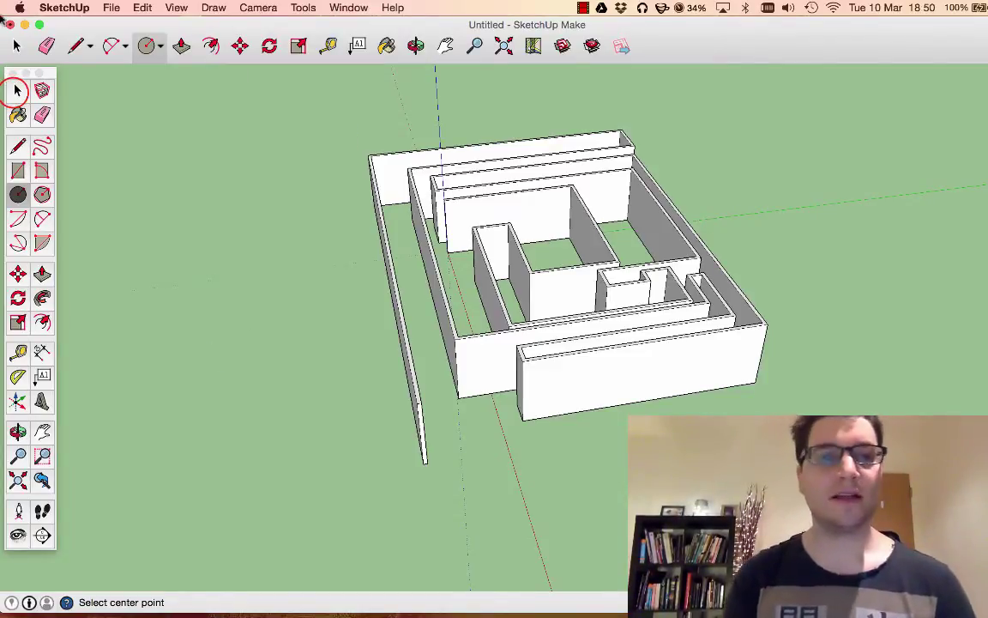
key("space")
left_click_drag(312, 81, 776, 476)
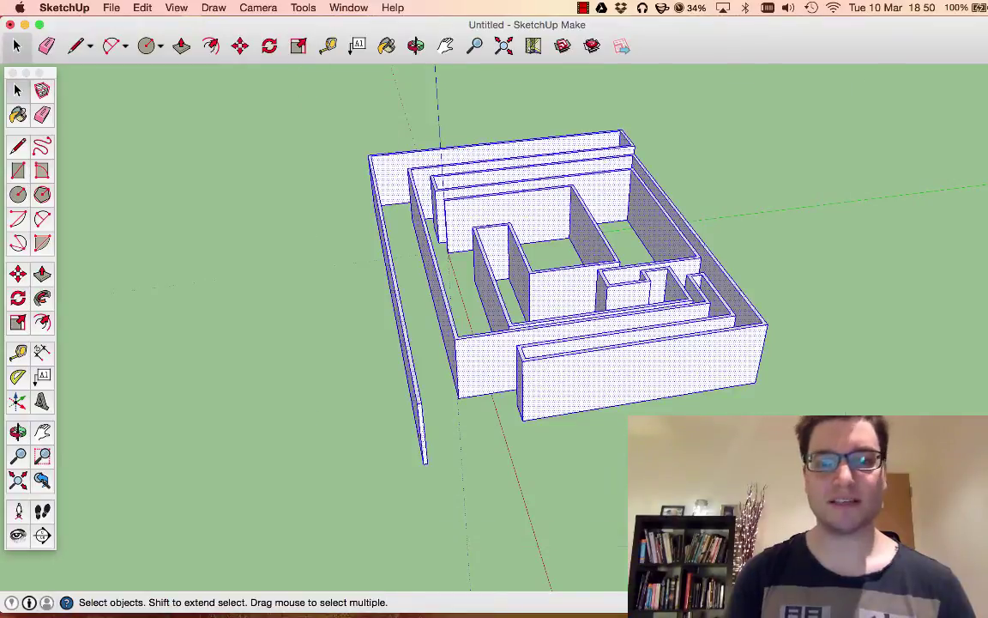
key("Delete")
Draw a small circle on the ground plane centred on the origin.
scroll(461, 248, "up", 4)
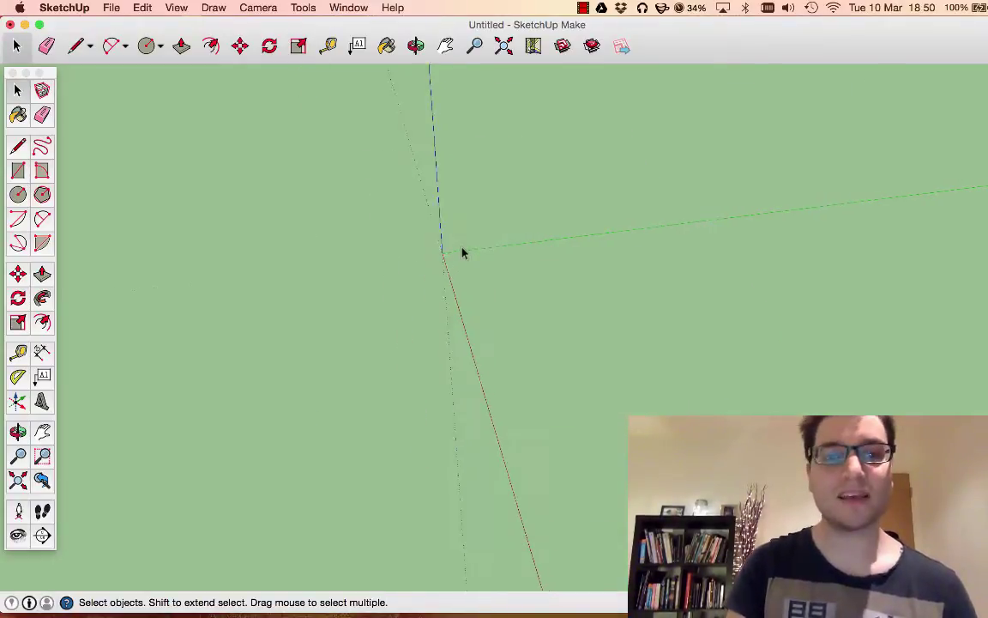
left_click(17, 195)
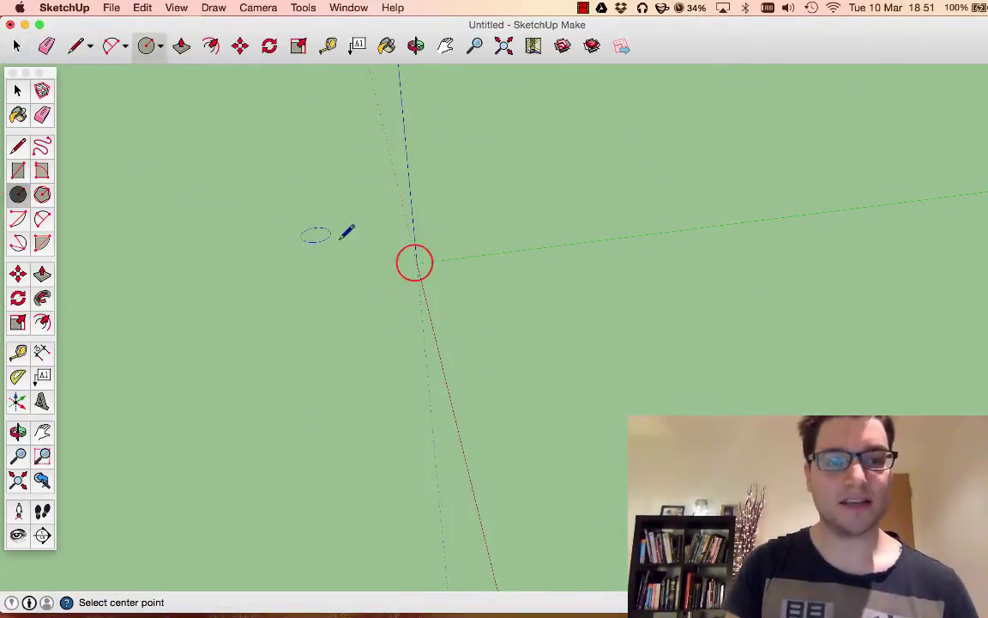
left_click(416, 262)
left_click(388, 272)
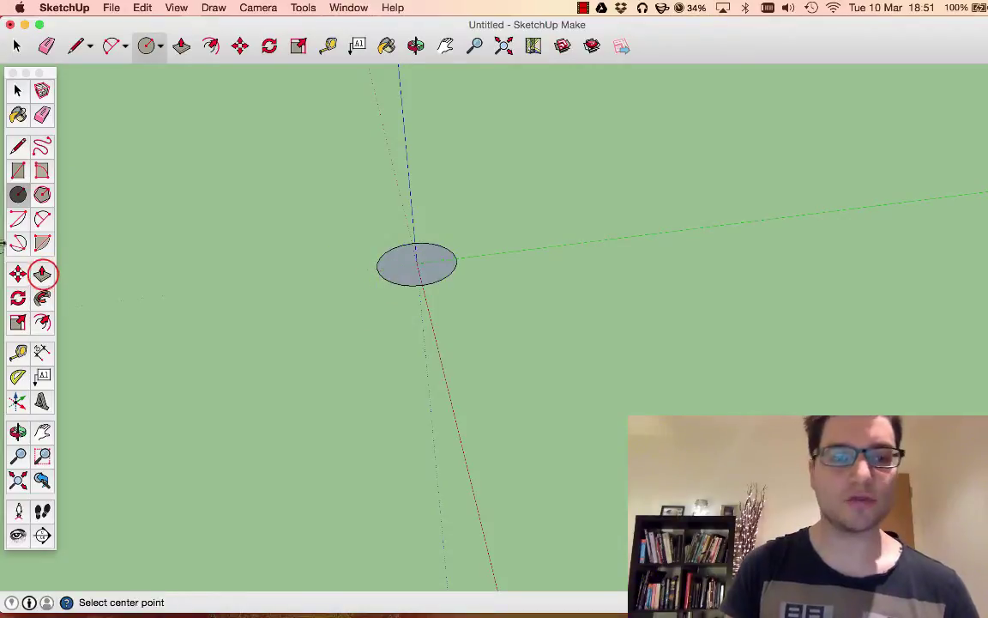
Push/Pull the circle upward into a short cylinder.
left_click(43, 273)
left_click(395, 259)
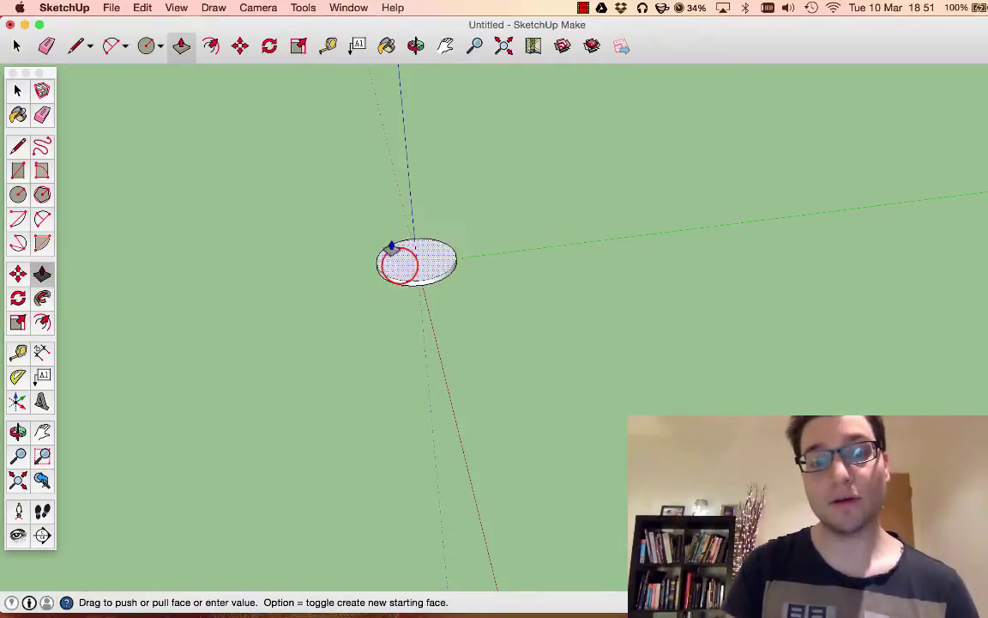
left_click(386, 210)
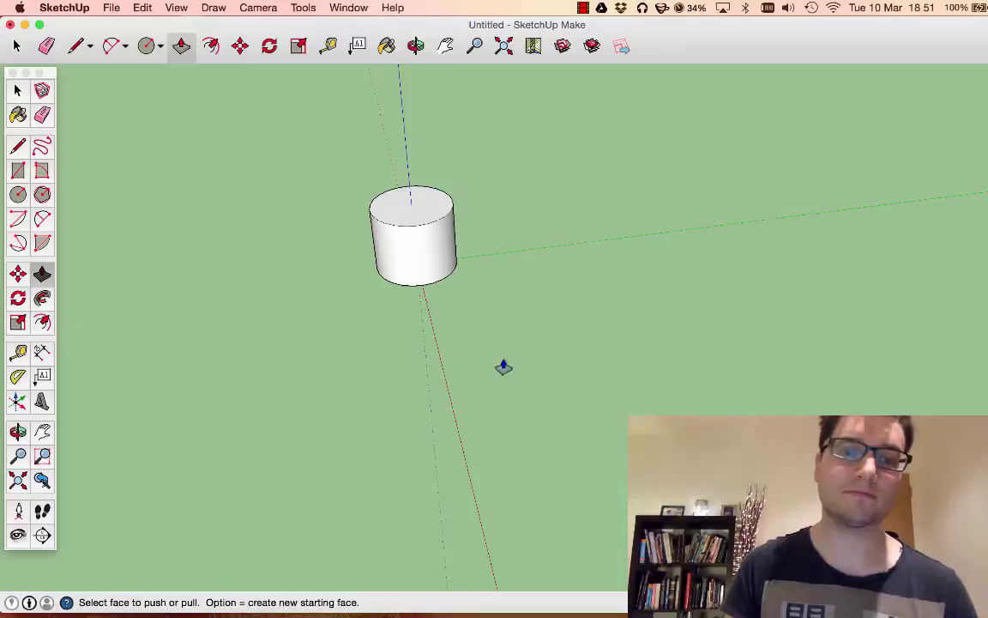
scroll(649, 405, "down", 3)
scroll(555, 254, "up", 3)
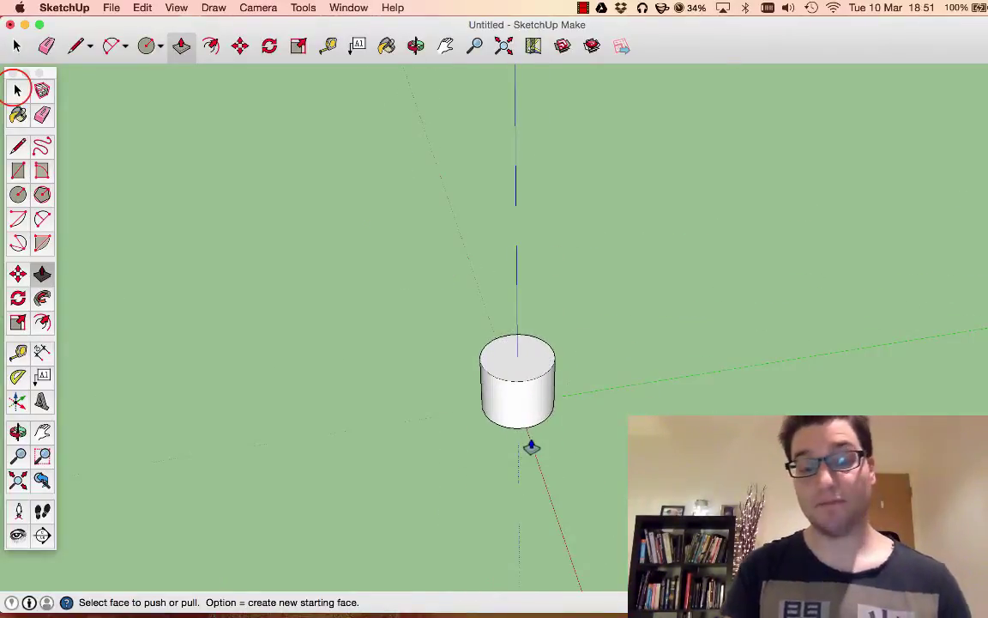
left_click(17, 89)
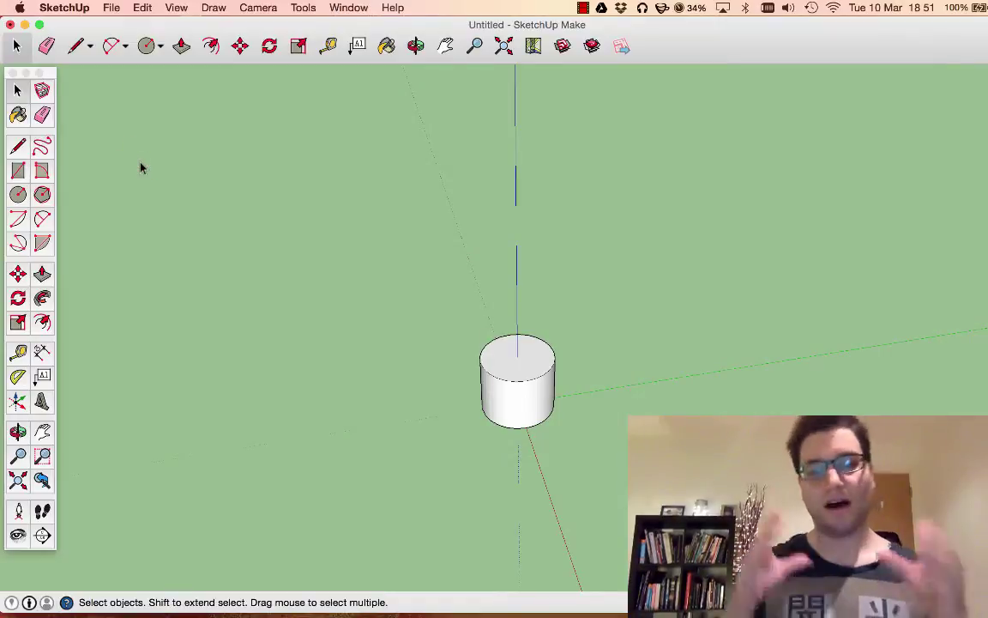
left_click(17, 196)
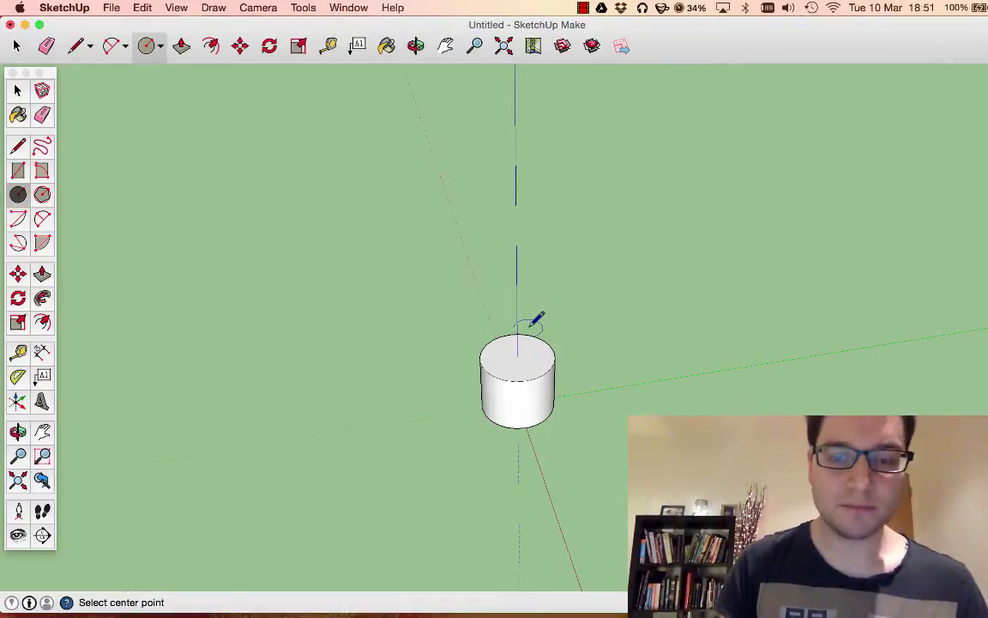
key("space")
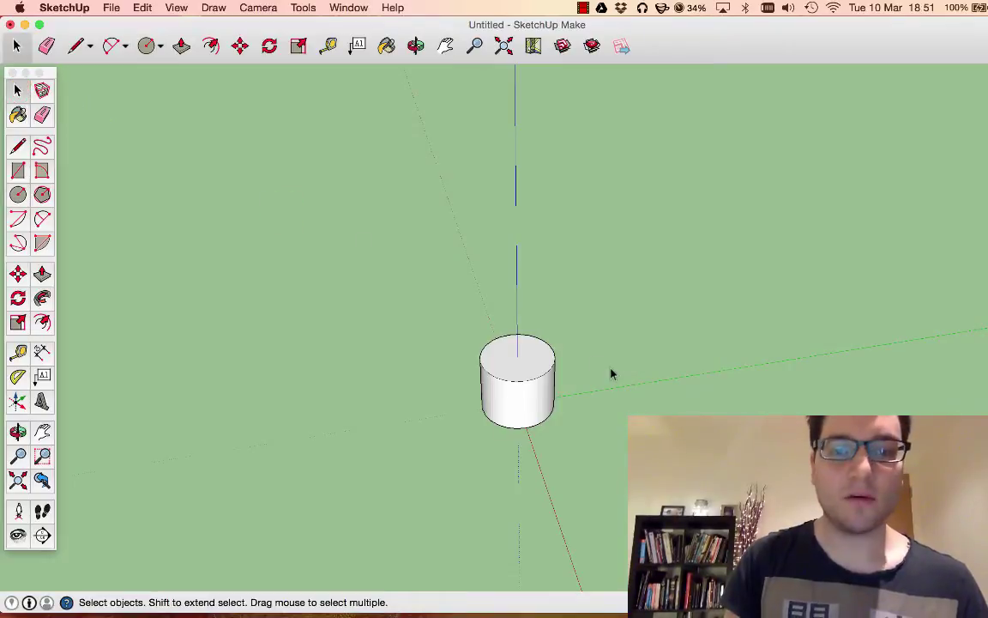
Offset the cylinder's top edge slightly inward to outline a narrow rim on its top face.
scroll(611, 373, "up", 3)
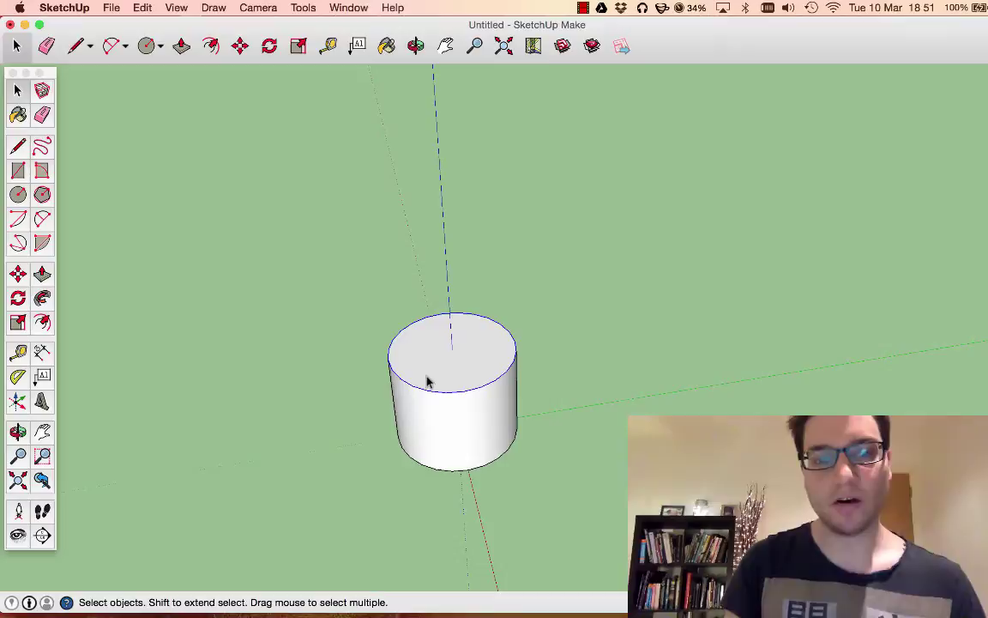
left_click(43, 323)
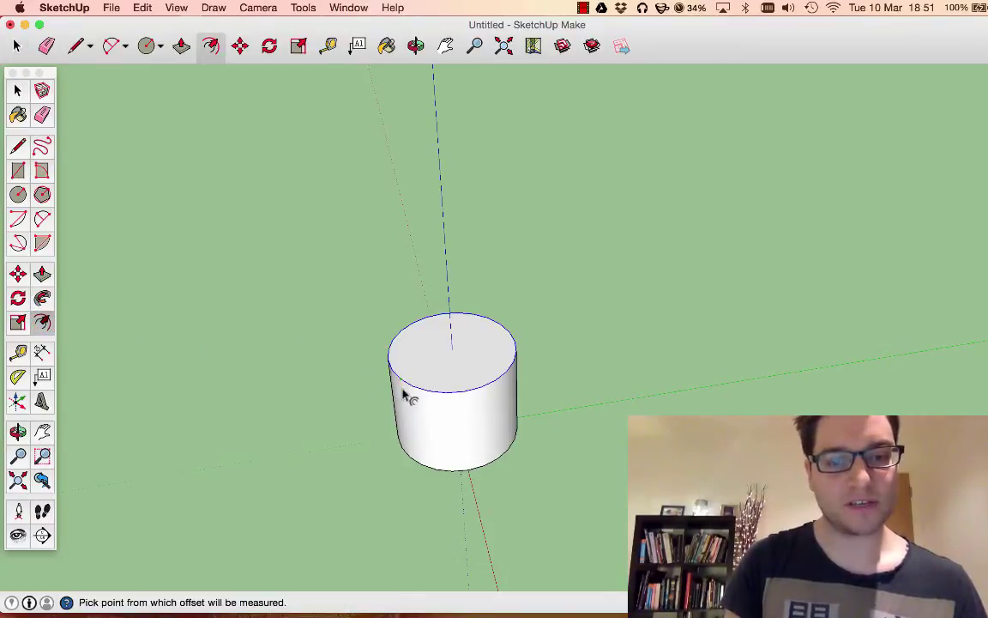
left_click(459, 394)
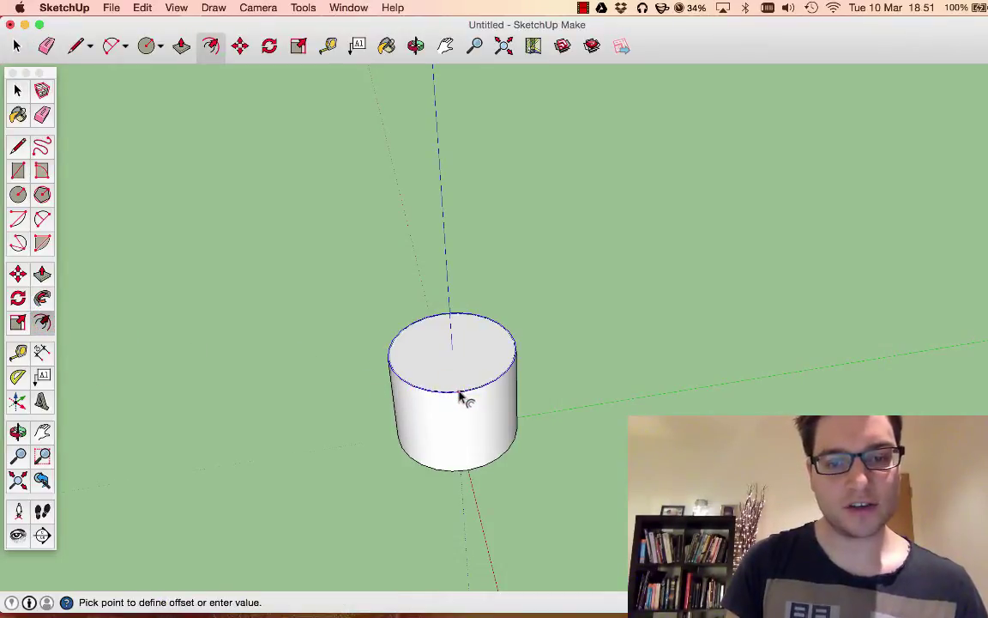
scroll(458, 375, "up", 3)
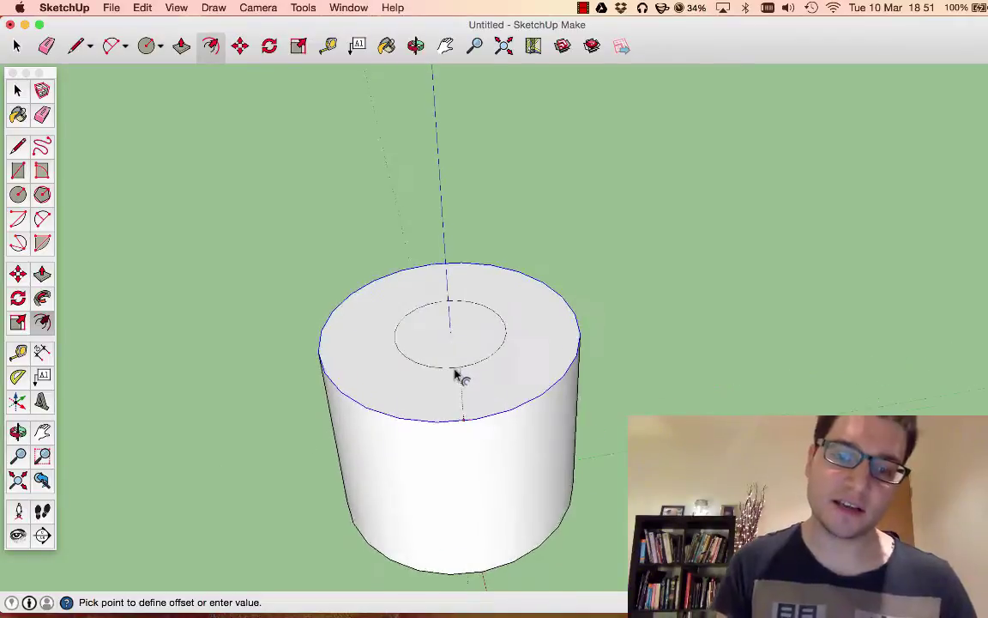
scroll(458, 375, "up", 1)
scroll(458, 400, "up", 2)
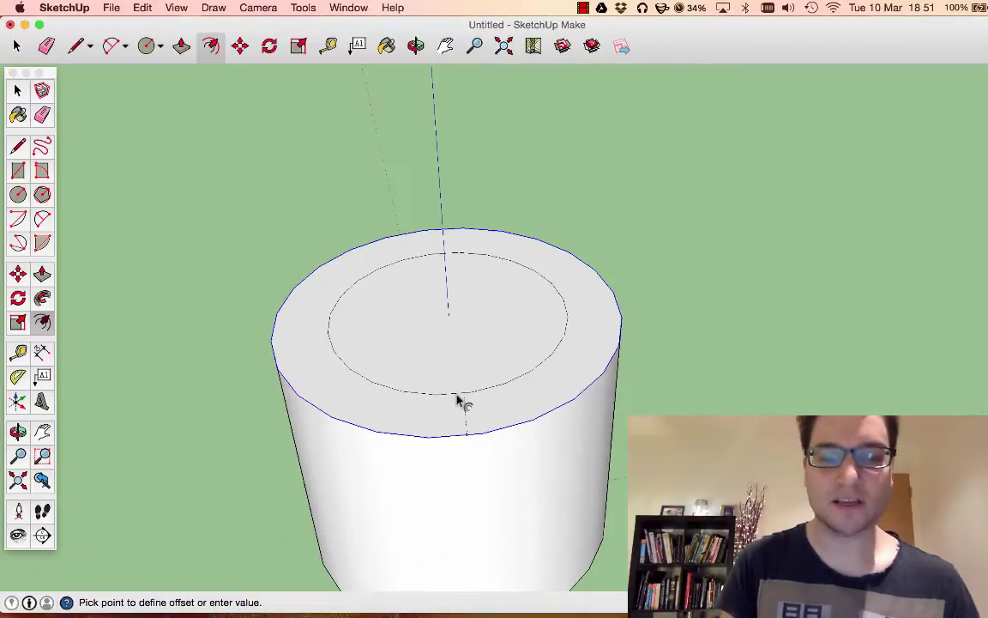
left_click(466, 422)
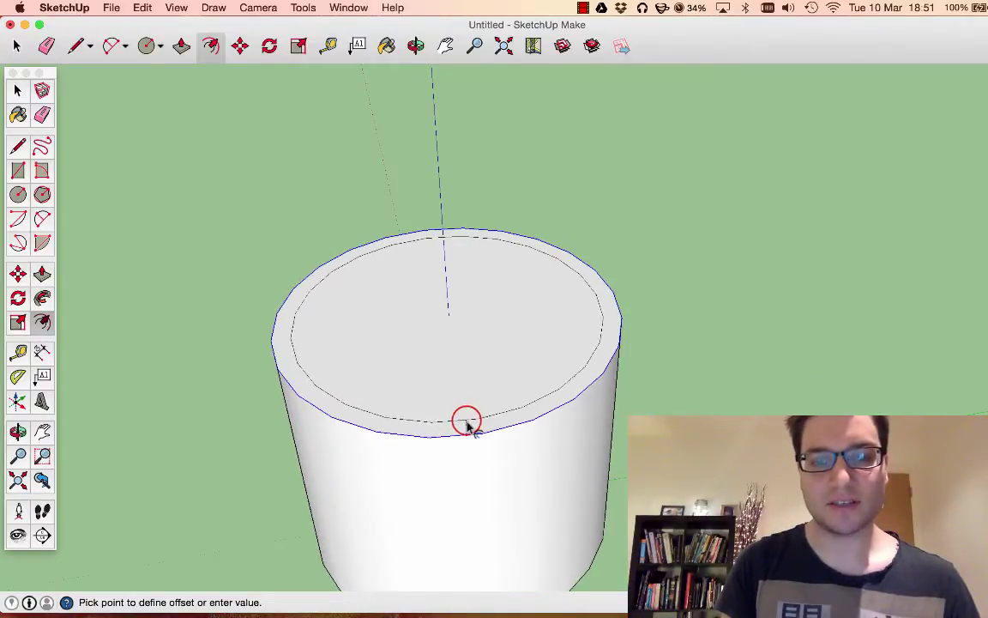
left_click(40, 272)
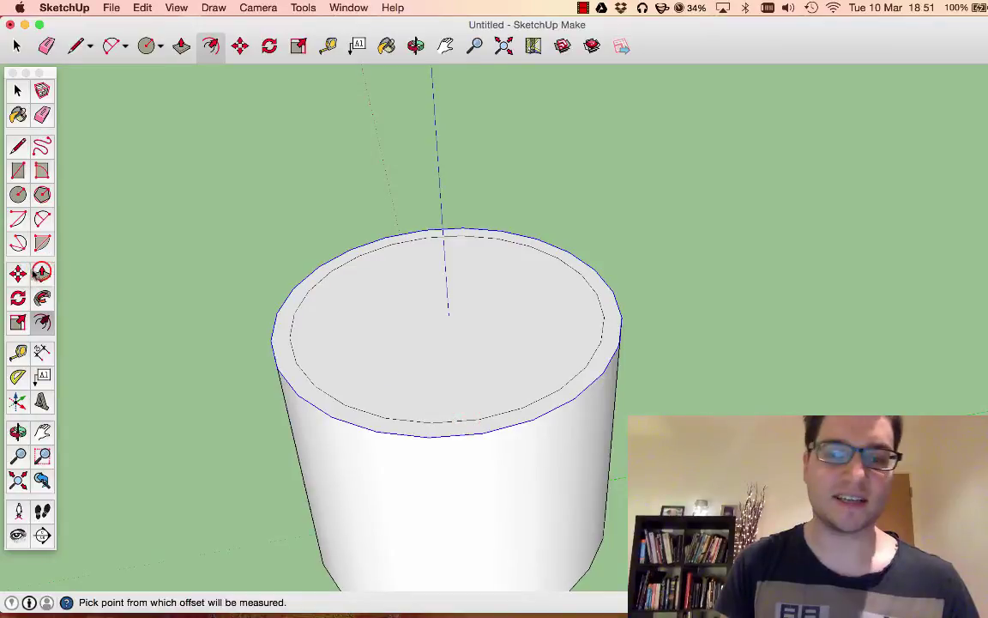
left_click(301, 375)
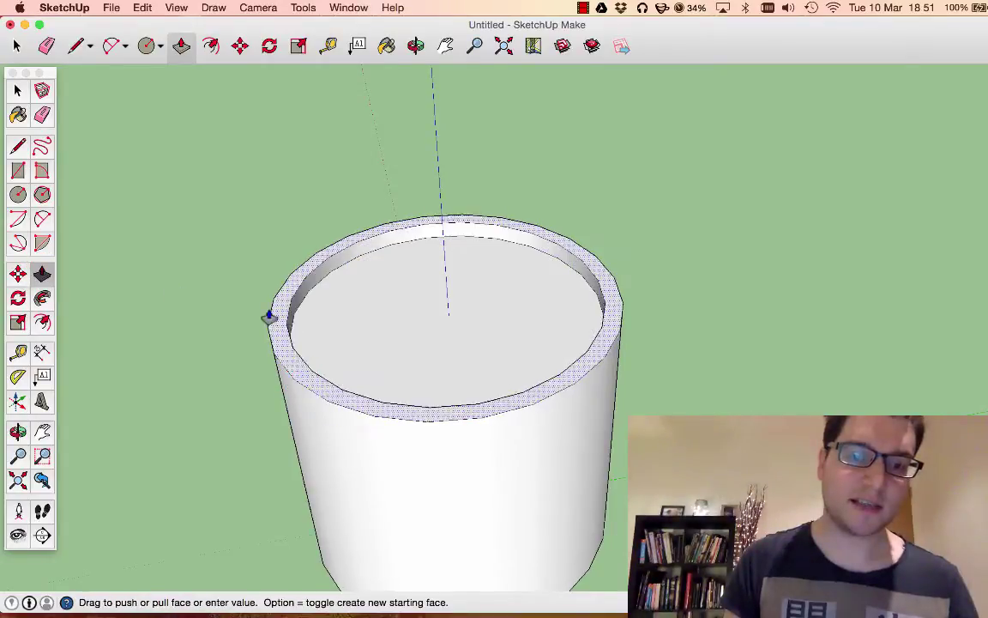
scroll(268, 316, "down", 5)
key("Escape")
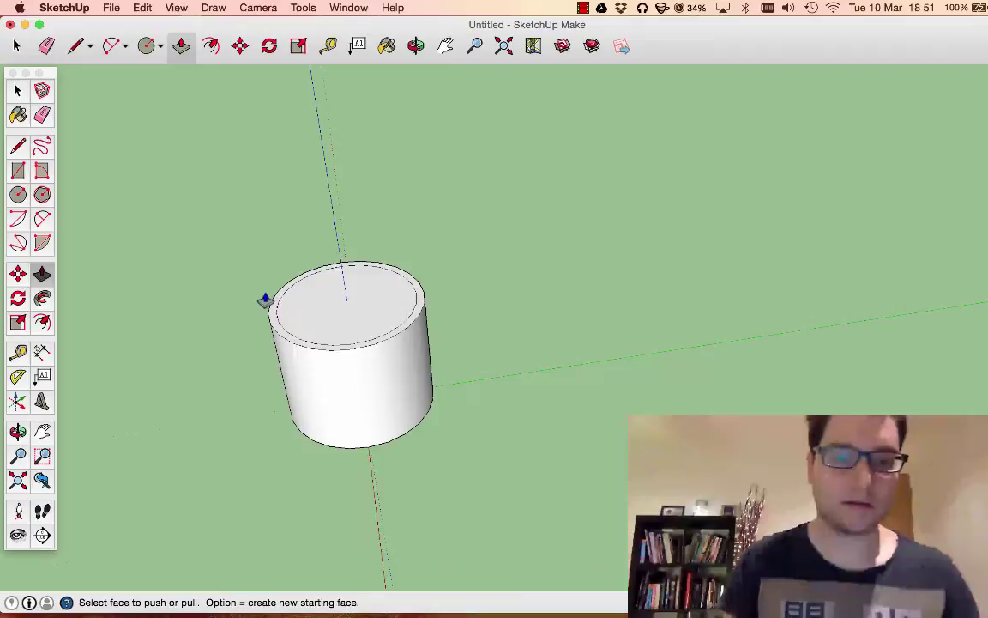
scroll(265, 297, "down", 2)
scroll(264, 293, "up", 5)
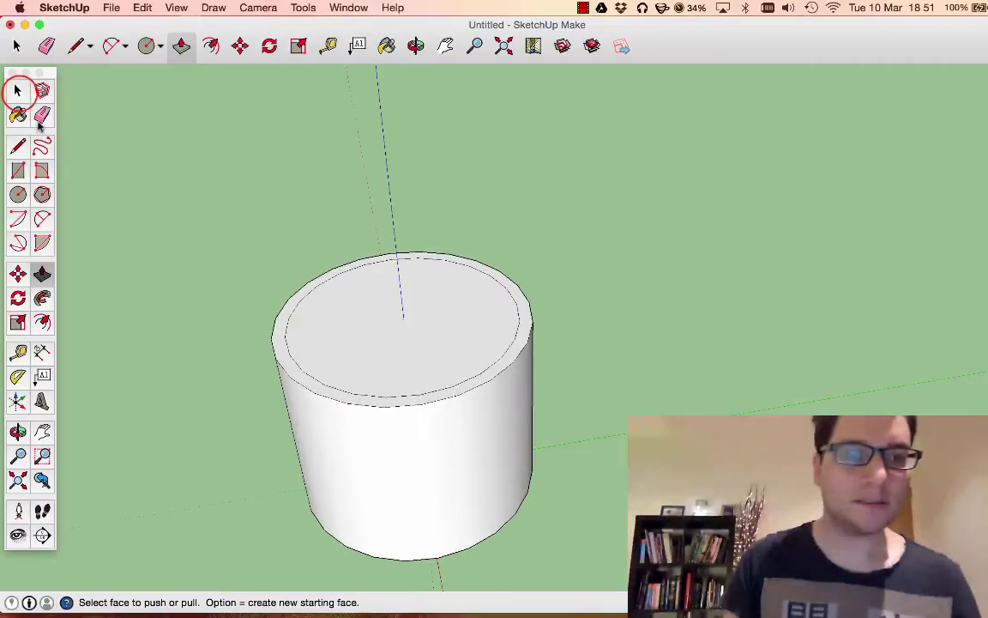
Offset the inner circle on the cylinder's top face slightly inward again to outline a second narrow ring.
left_click(17, 90)
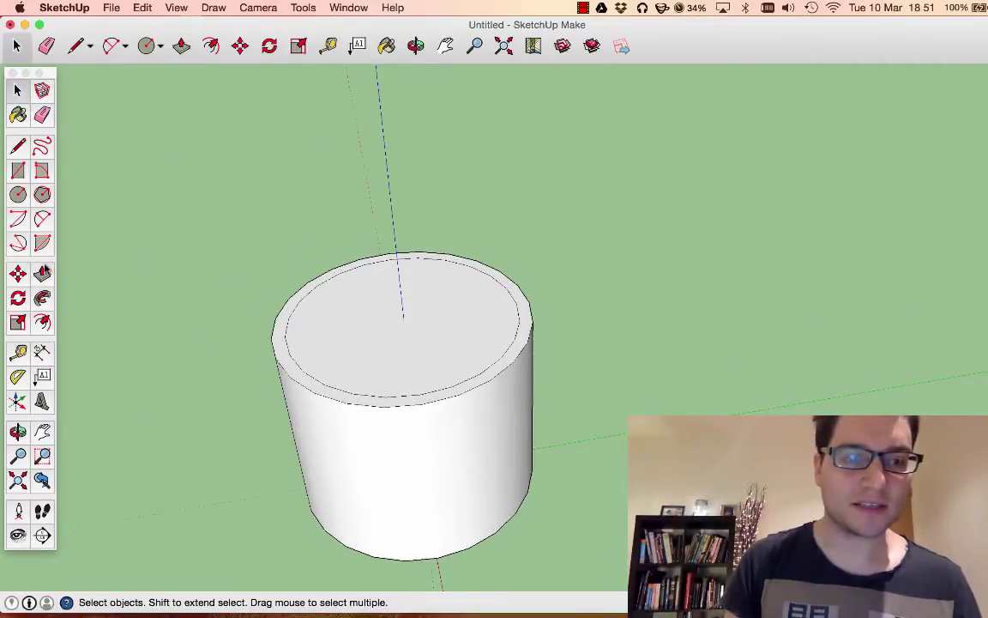
left_click(42, 322)
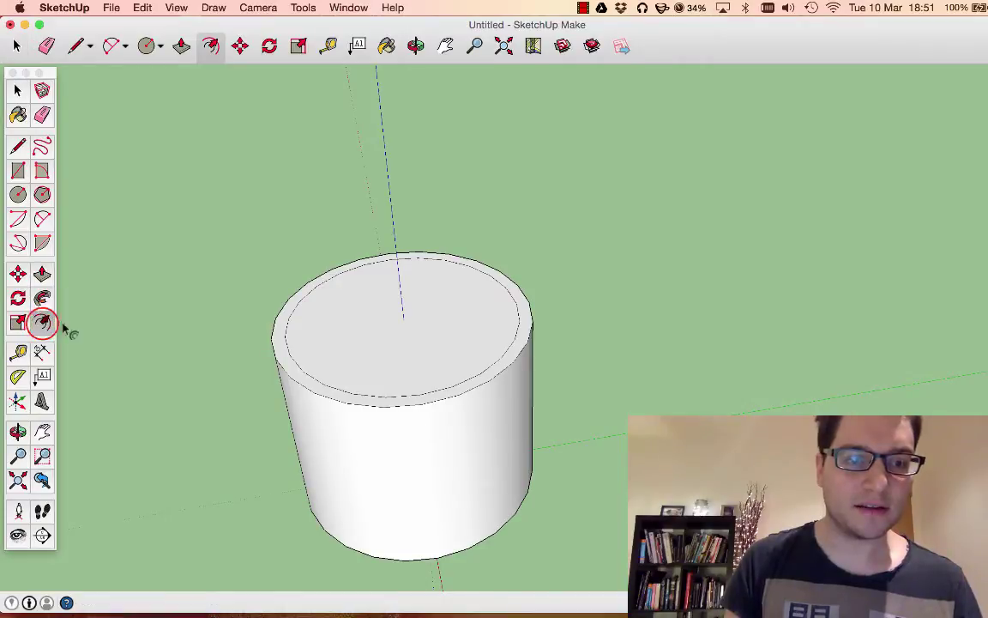
left_click(312, 379)
left_click(319, 379)
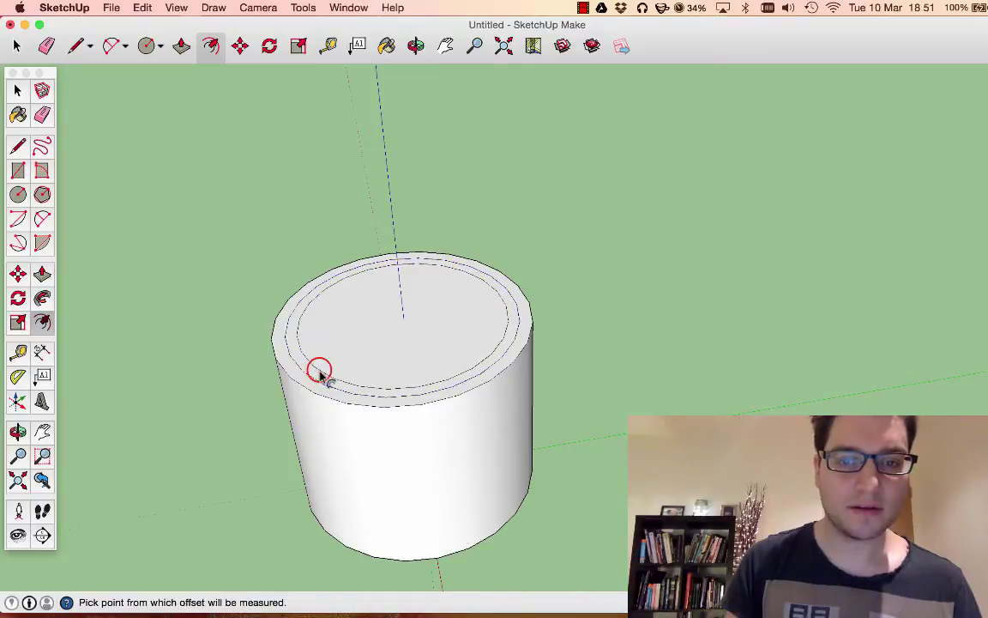
left_click(15, 88)
Push/Pull the inner narrow ring upward into a hollow tube rising well above the cylinder.
left_click(39, 273)
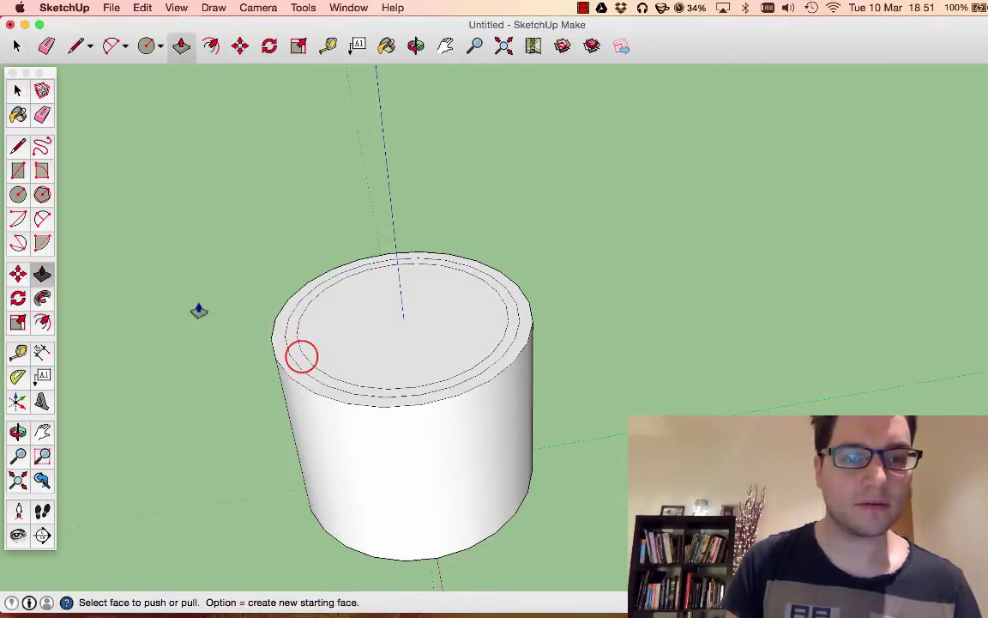
left_click(302, 358)
scroll(219, 152, "down", 4)
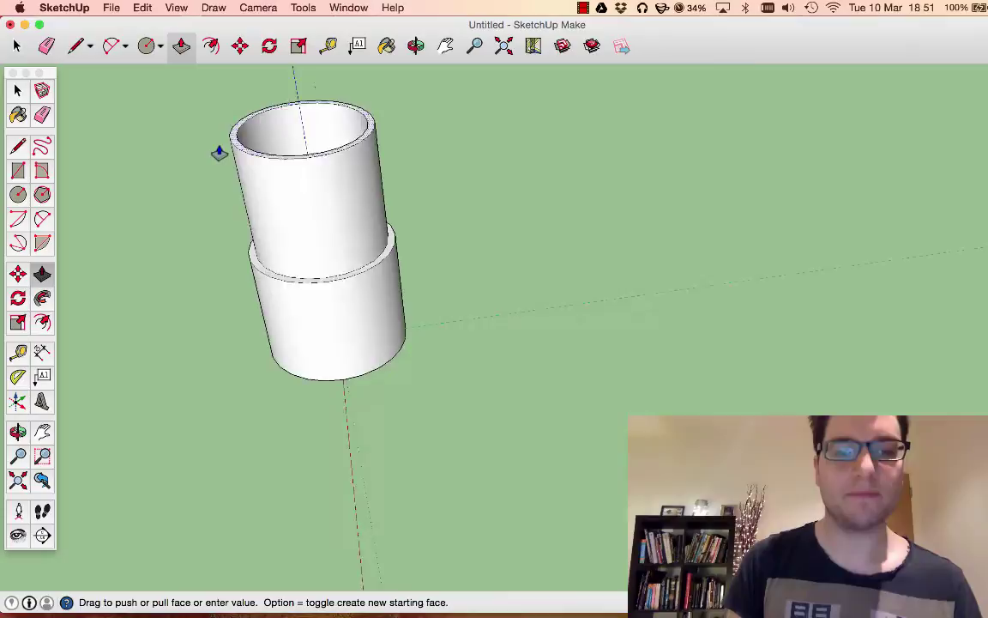
scroll(386, 166, "down", 2)
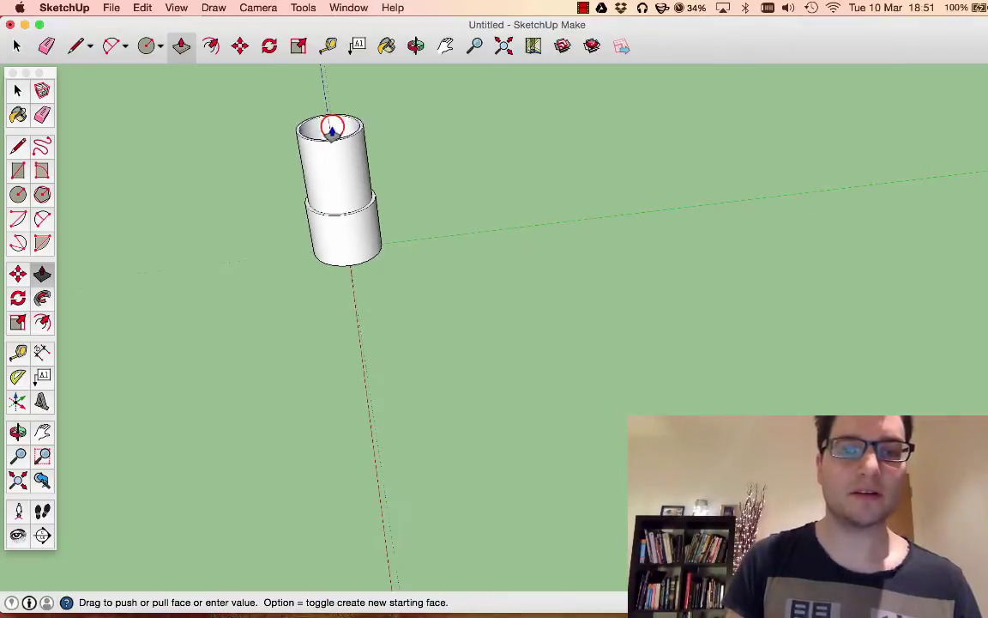
left_click(332, 129)
scroll(439, 190, "up", 4)
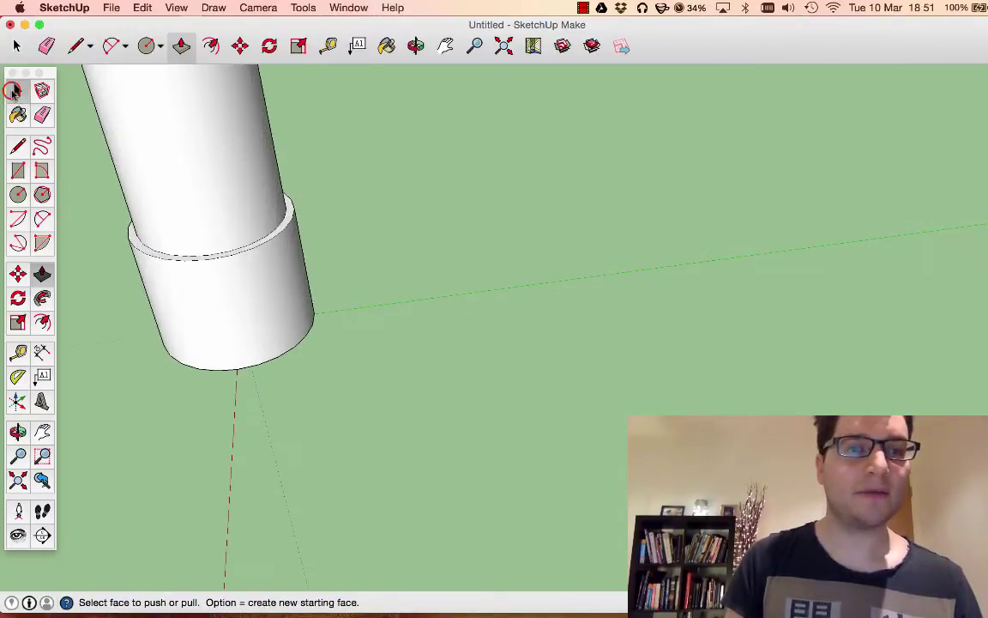
Select the whole stepped tube, paint it with the plain light-grey material from the Metal collection, and deselect it.
left_click(17, 90)
scroll(413, 310, "down", 4)
left_click_drag(242, 170, 538, 431)
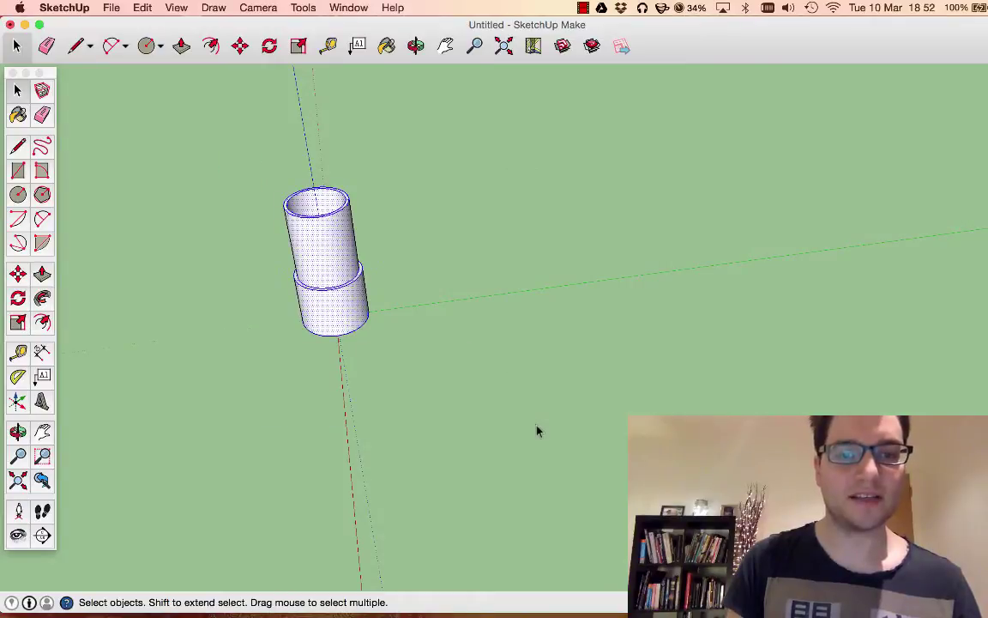
left_click(386, 45)
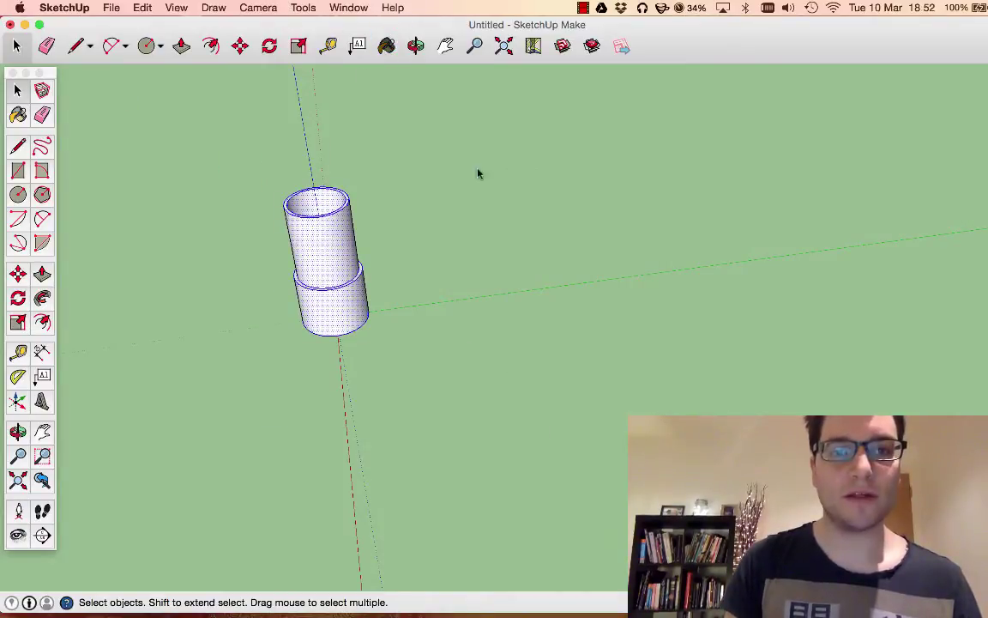
left_click(196, 122)
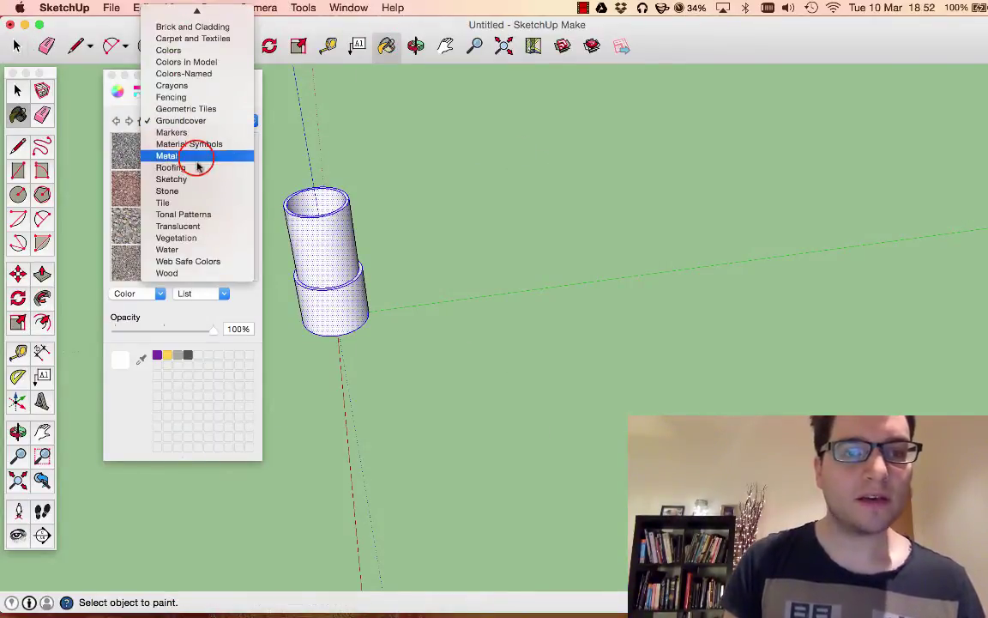
left_click(190, 156)
left_click(134, 152)
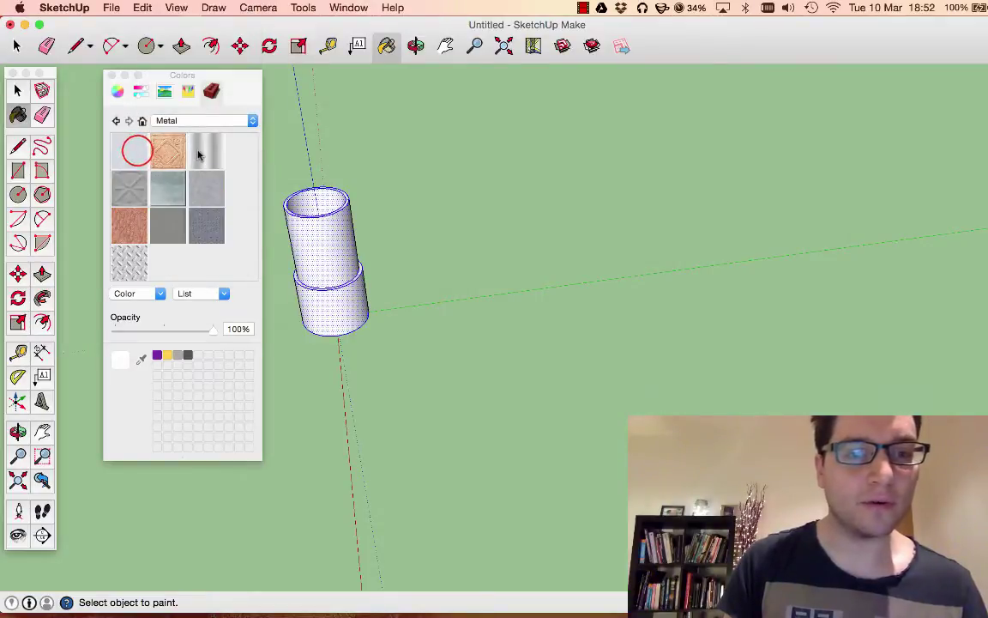
left_click(321, 296)
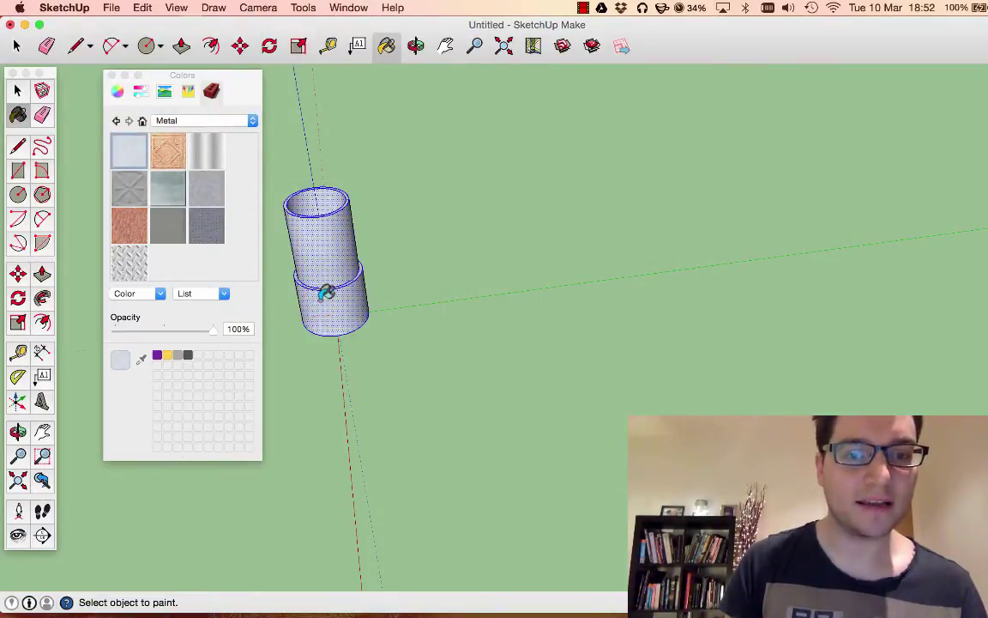
left_click(16, 84)
left_click(414, 207)
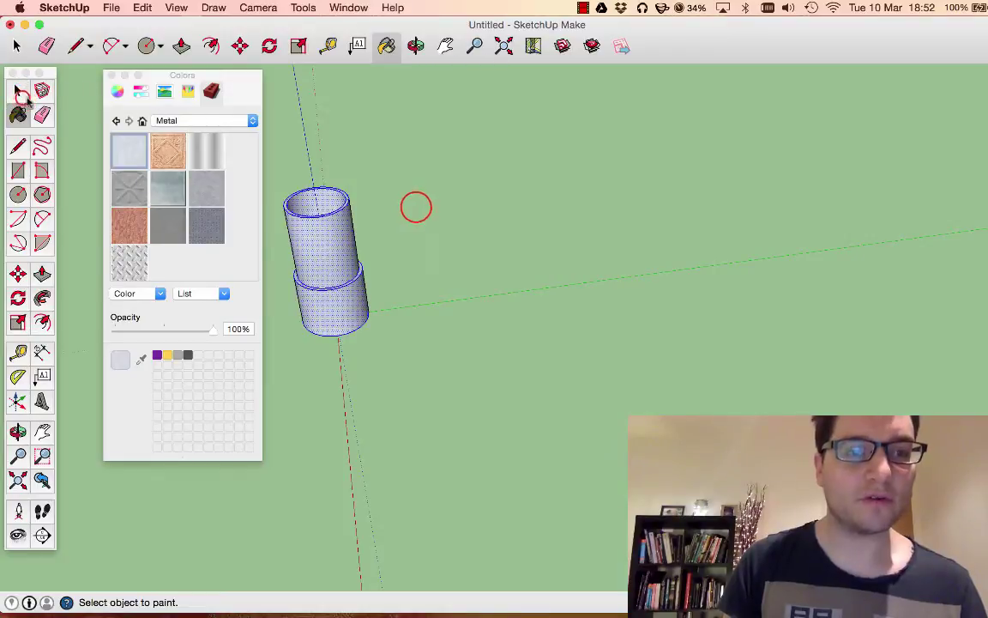
Paint the upper tube's outer wall, inner wall and rim with the blue glass material from the Translucent collection.
left_click(220, 115)
left_click(220, 120)
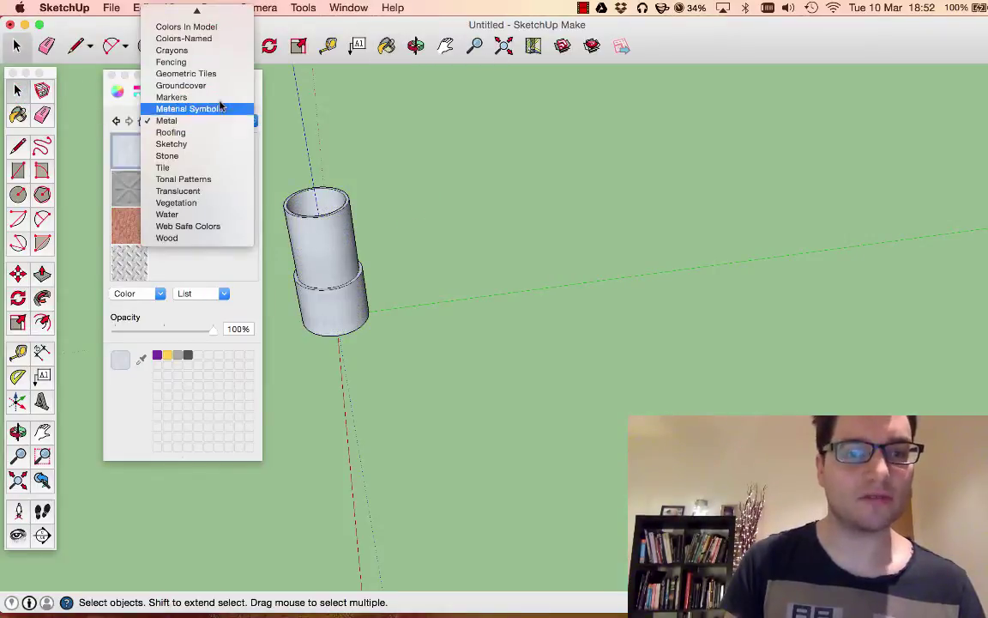
left_click(182, 191)
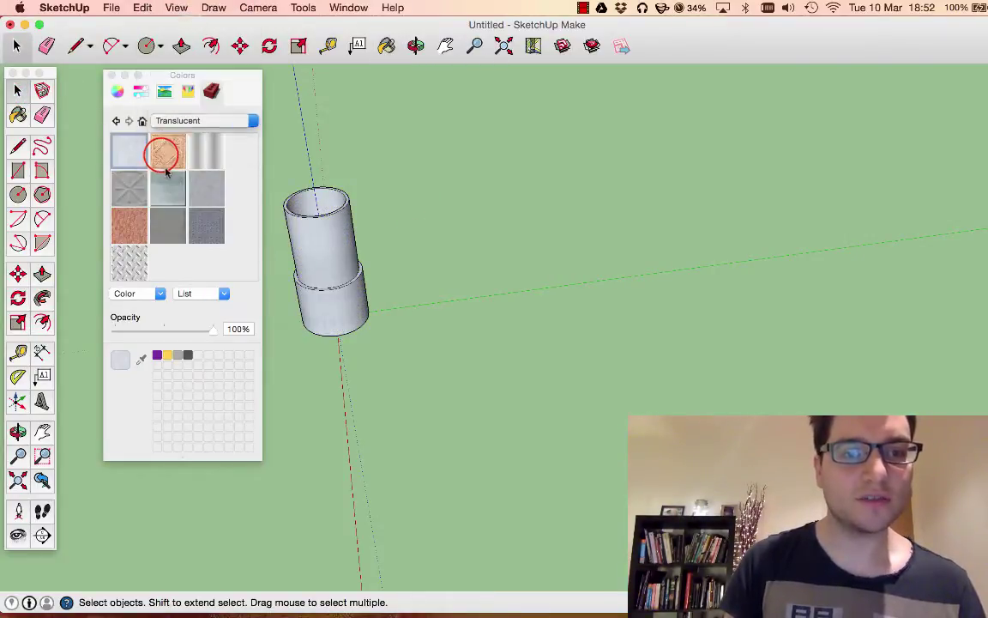
left_click(161, 155)
left_click(319, 217)
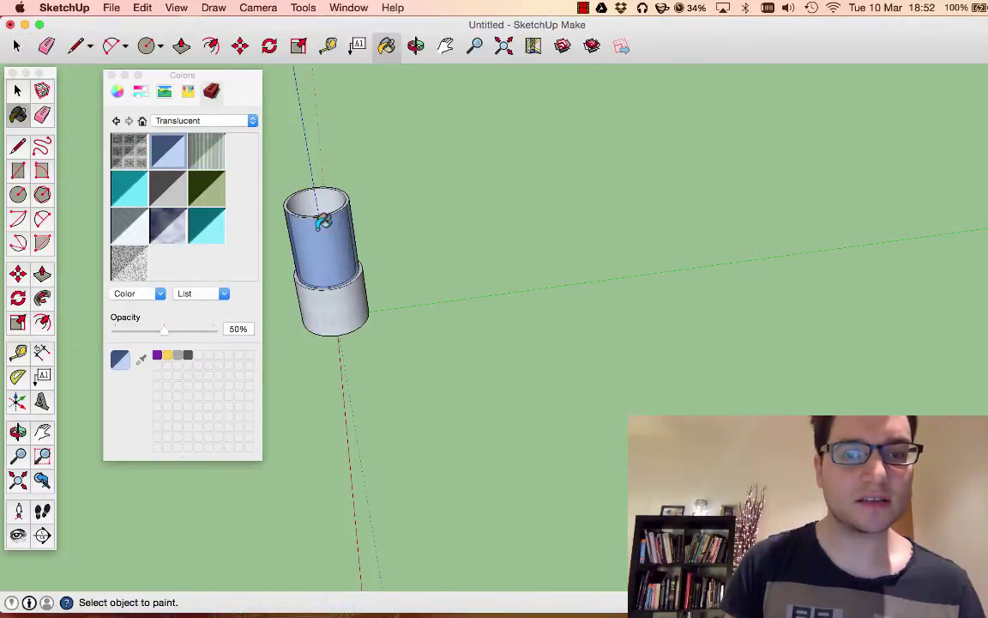
scroll(309, 194, "up", 3)
left_click(307, 193)
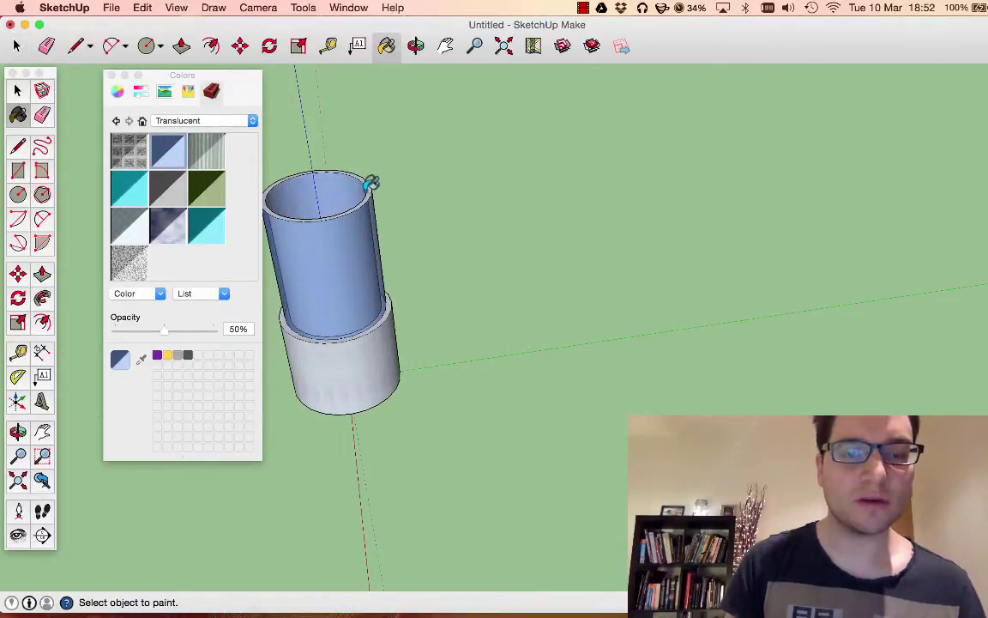
scroll(371, 182, "up", 2)
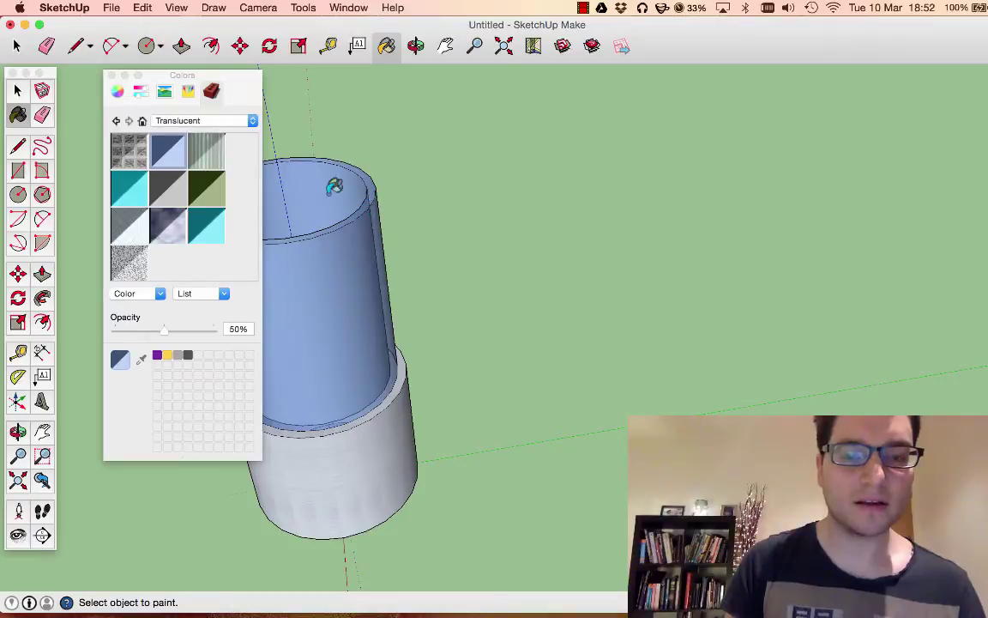
left_click(17, 90)
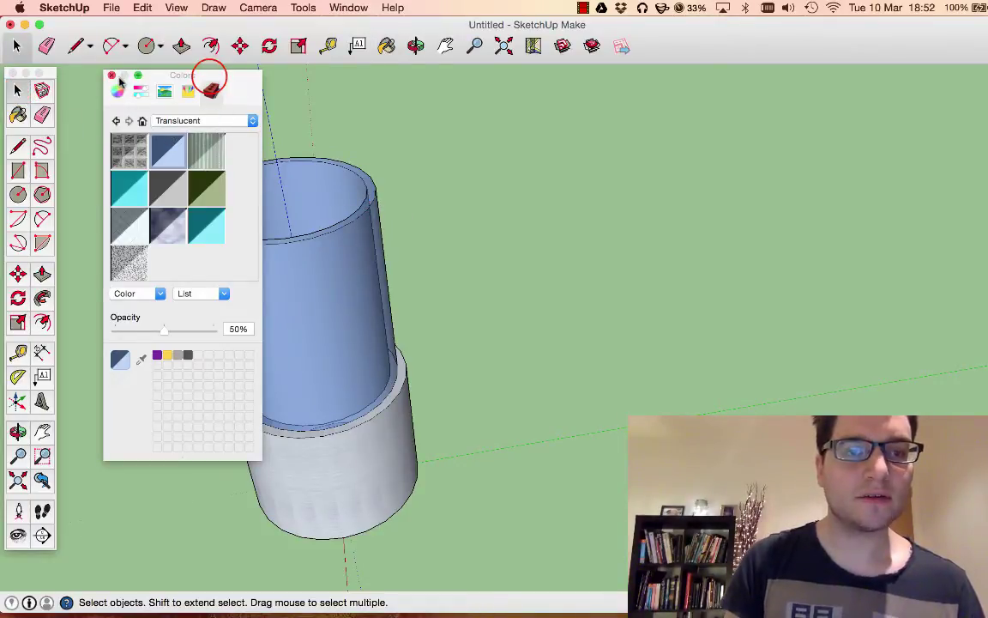
Move the Colors window clear of the model, set the blue translucent material's opacity to 72%, and reapply it to the tube's inner wall.
left_click_drag(120, 79, 587, 79)
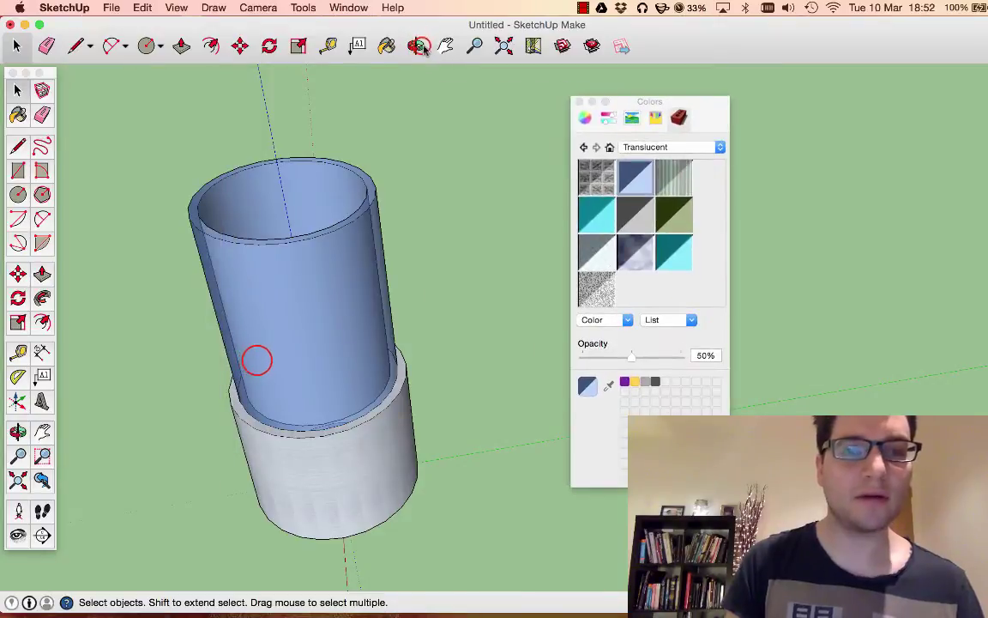
left_click(418, 45)
left_click_drag(304, 223, 730, 387)
left_click(635, 177)
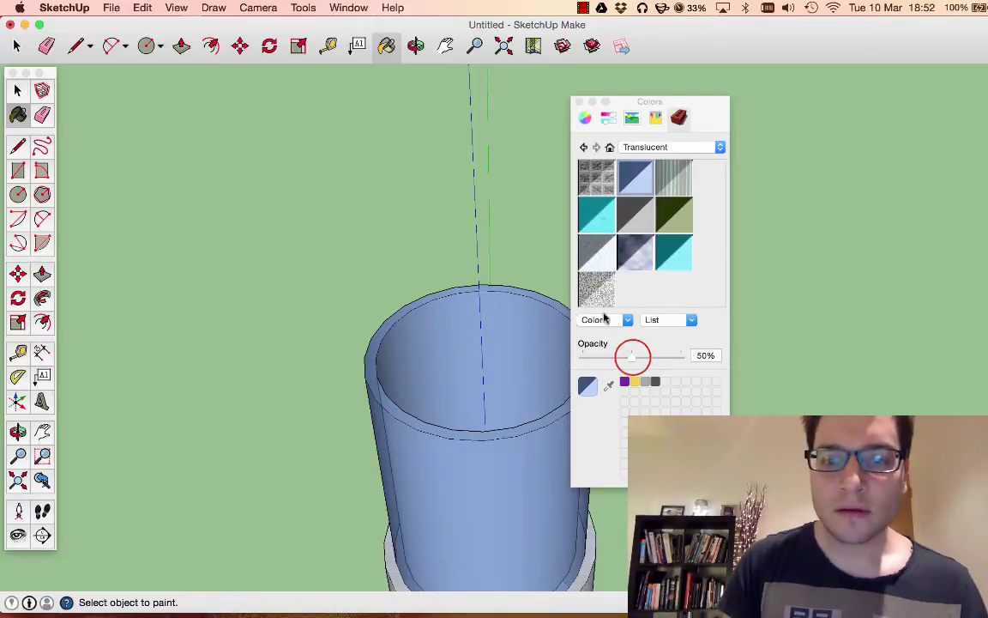
left_click_drag(633, 357, 654, 360)
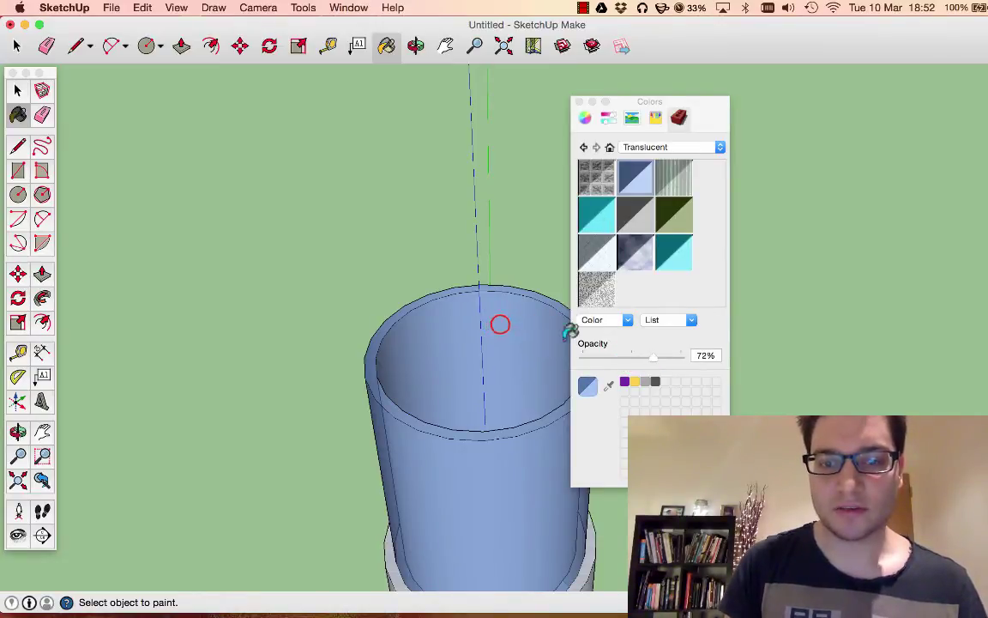
left_click(499, 324)
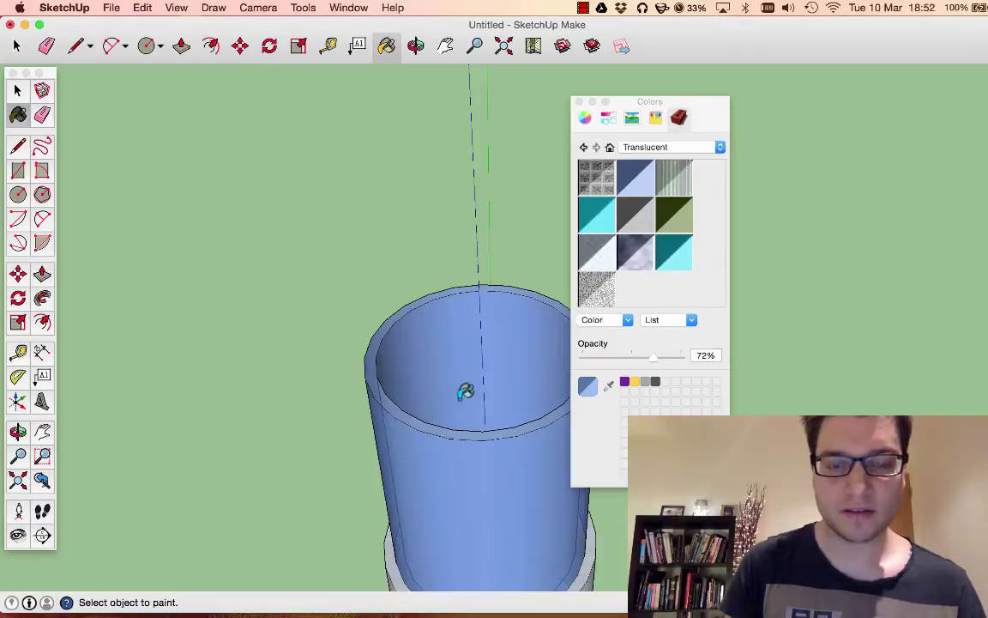
left_click(17, 91)
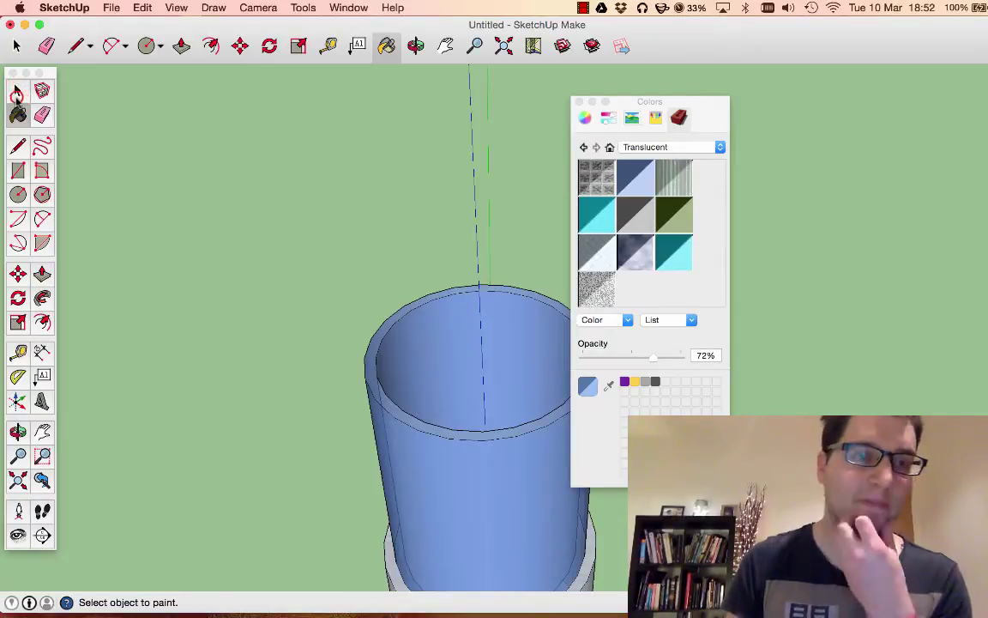
scroll(247, 294, "down", 4)
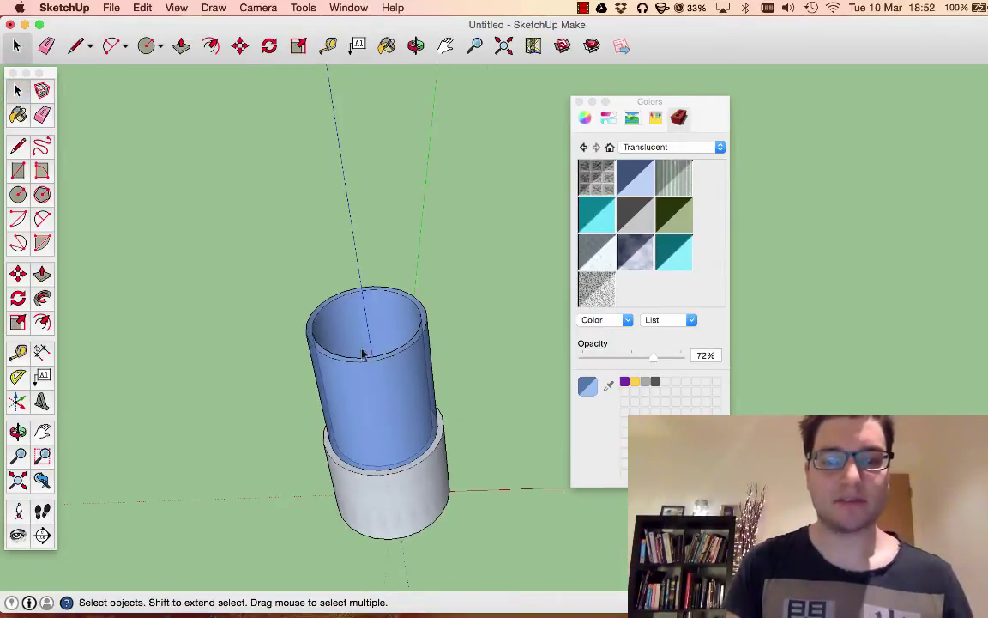
Select the upper tube's inner wall face and delete it.
left_click(34, 296)
left_click(34, 297)
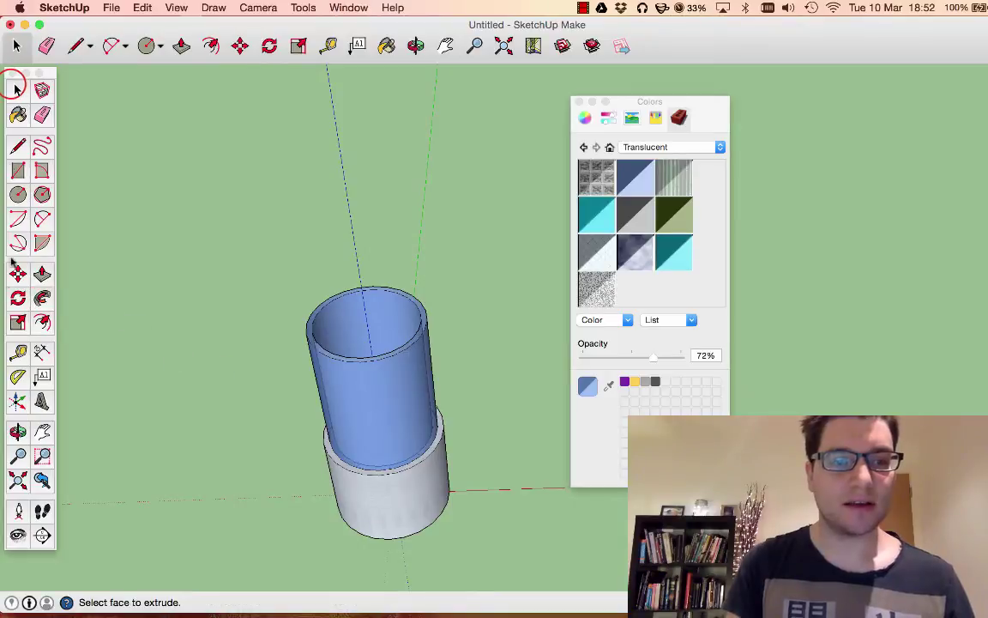
left_click(17, 89)
left_click(333, 322)
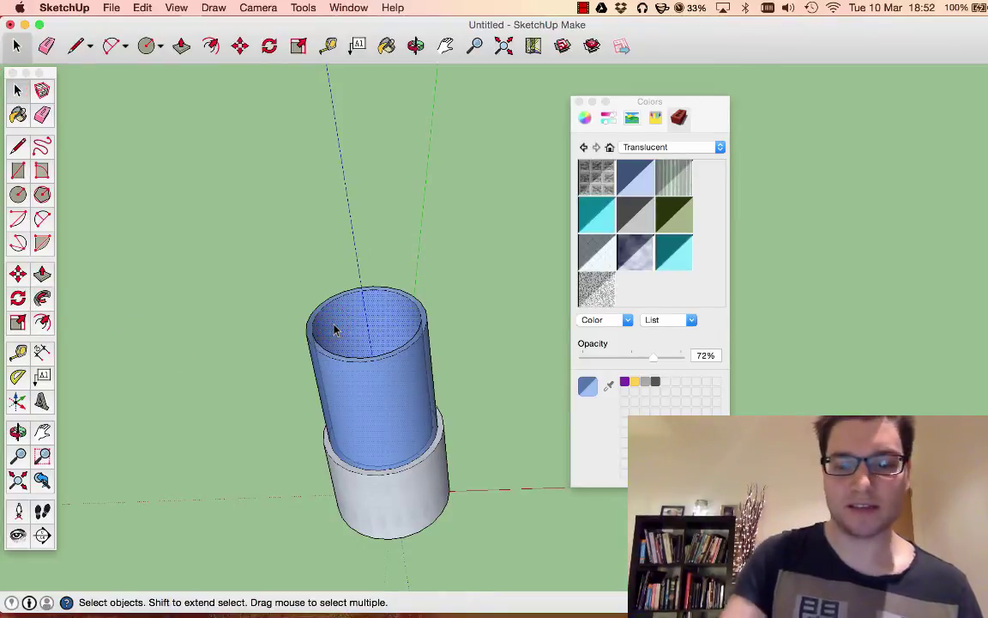
key("Delete")
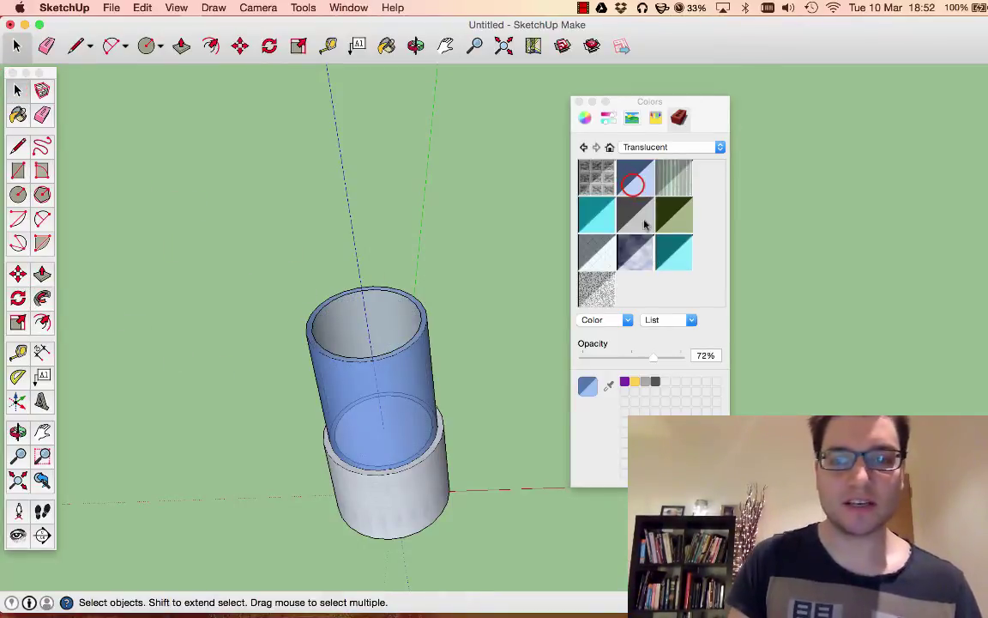
Paint the exposed inside surface of the upper tube with the original blue glass material from the Translucent collection.
left_click(633, 185)
left_click(370, 319)
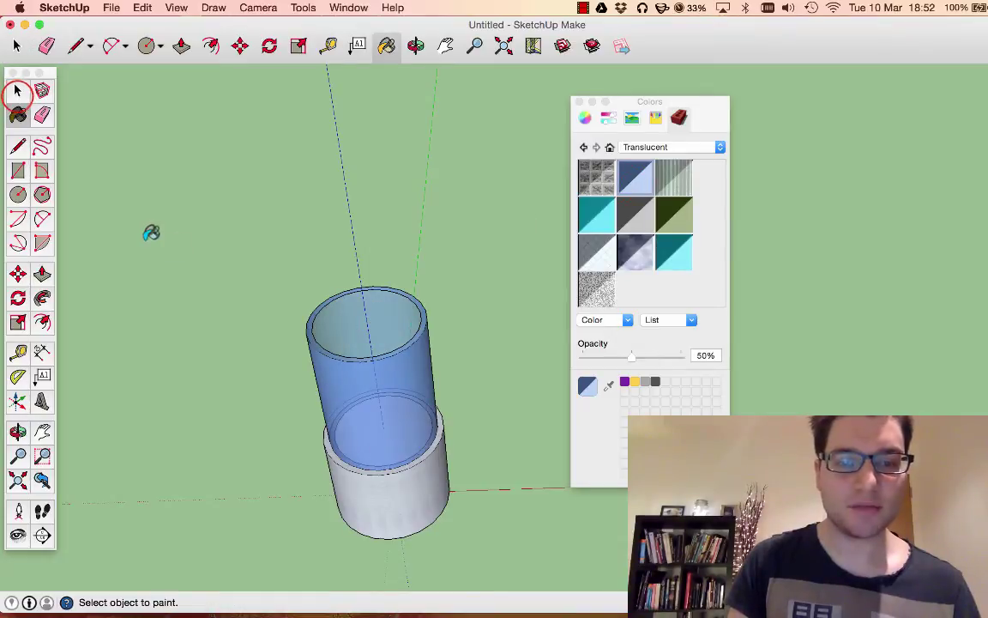
left_click(17, 92)
Inspect the see-through tube from a low side view and close the Colors window.
left_click(415, 47)
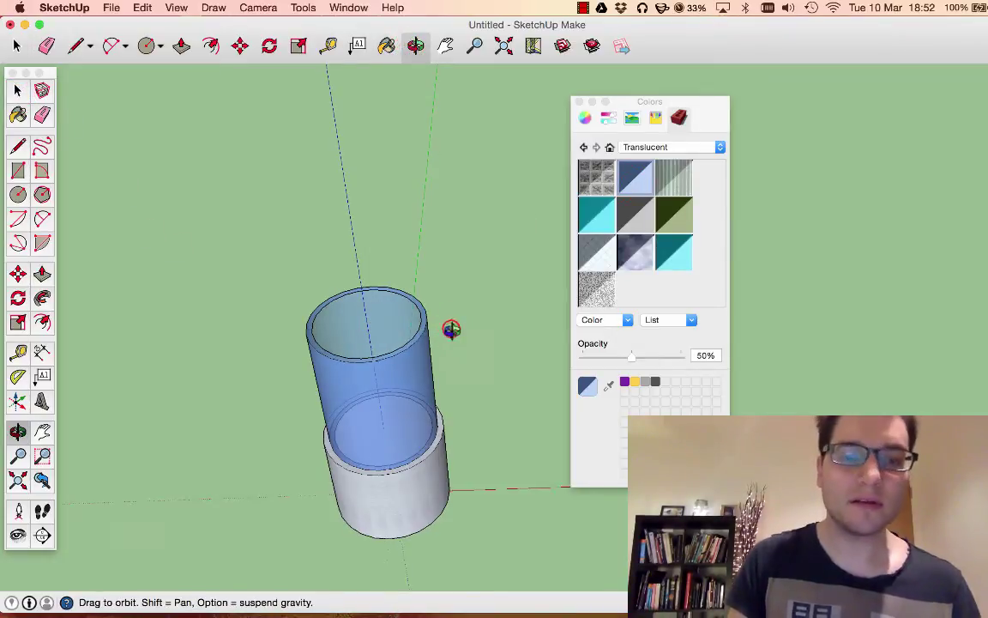
left_click_drag(451, 328, 251, 136)
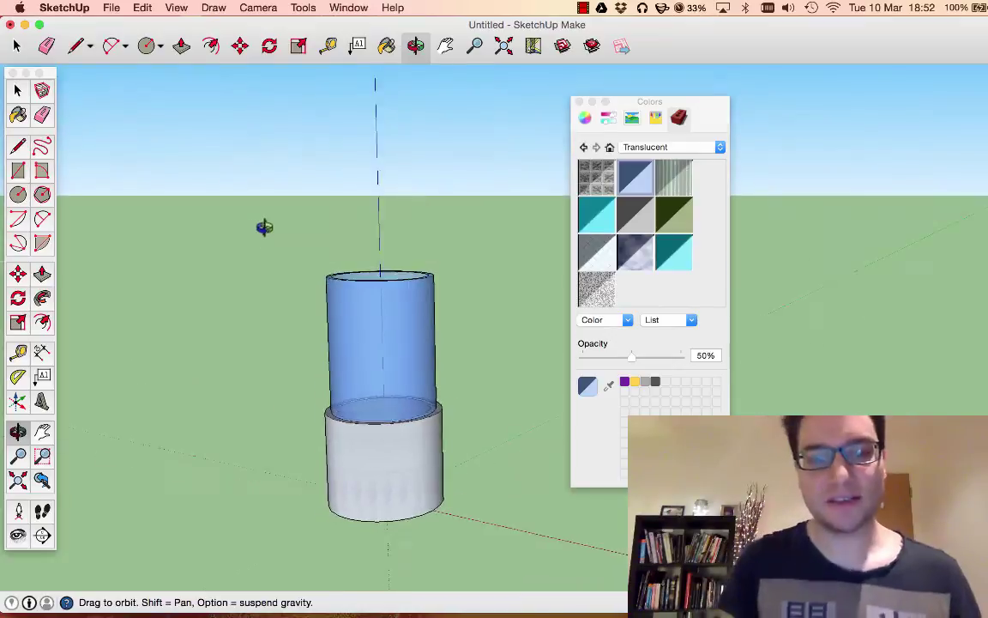
left_click_drag(264, 226, 364, 185)
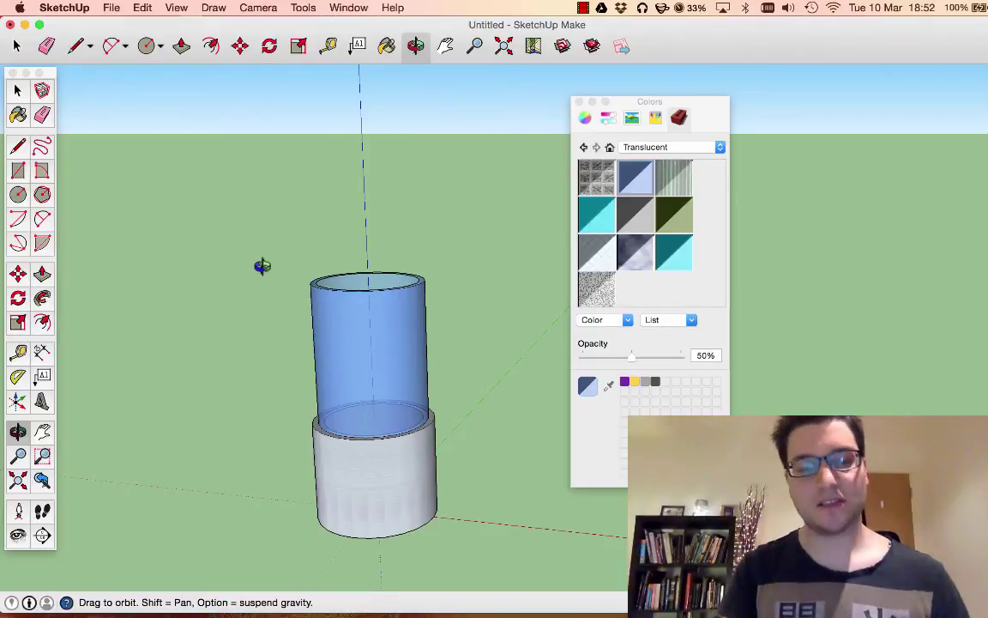
scroll(354, 459, "up", 3)
scroll(354, 459, "down", 3)
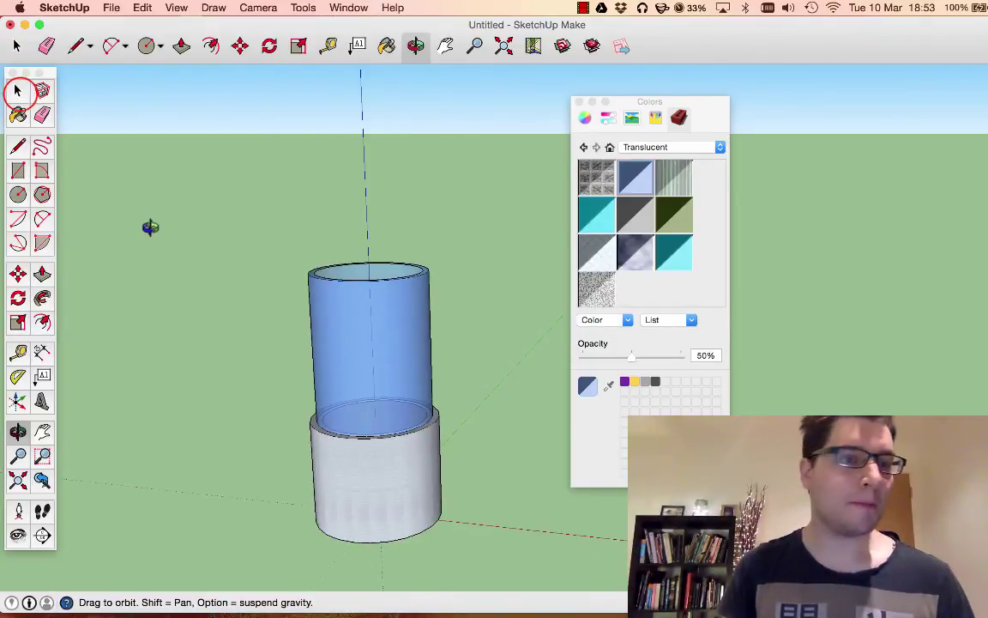
left_click(18, 91)
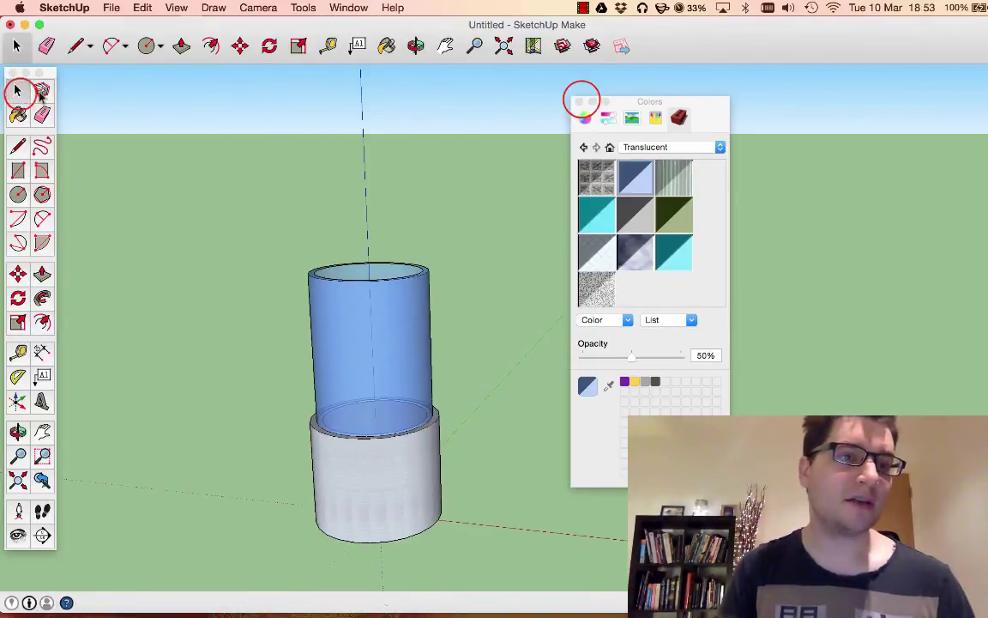
left_click(581, 101)
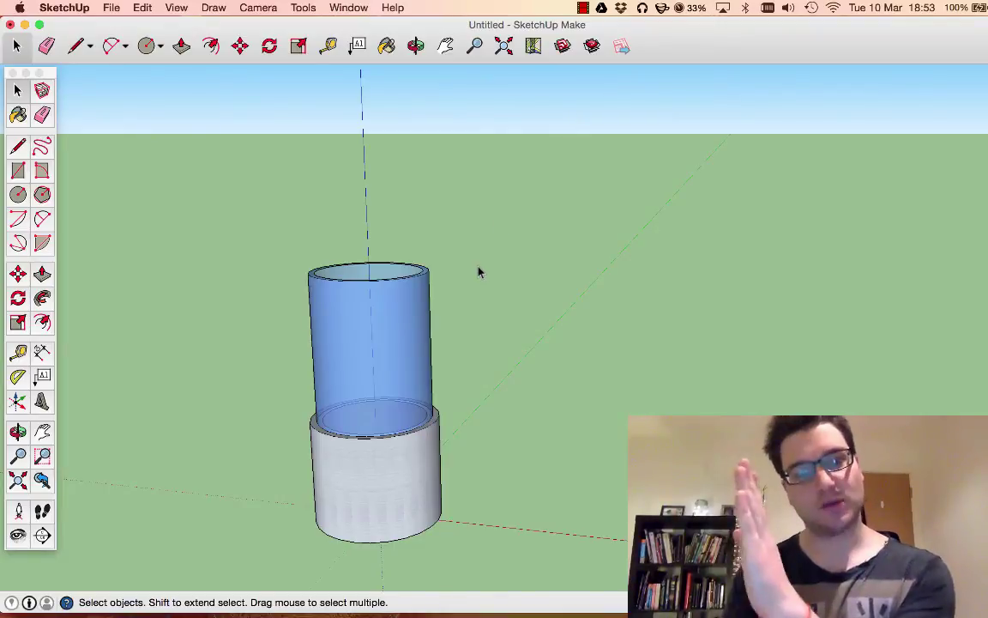